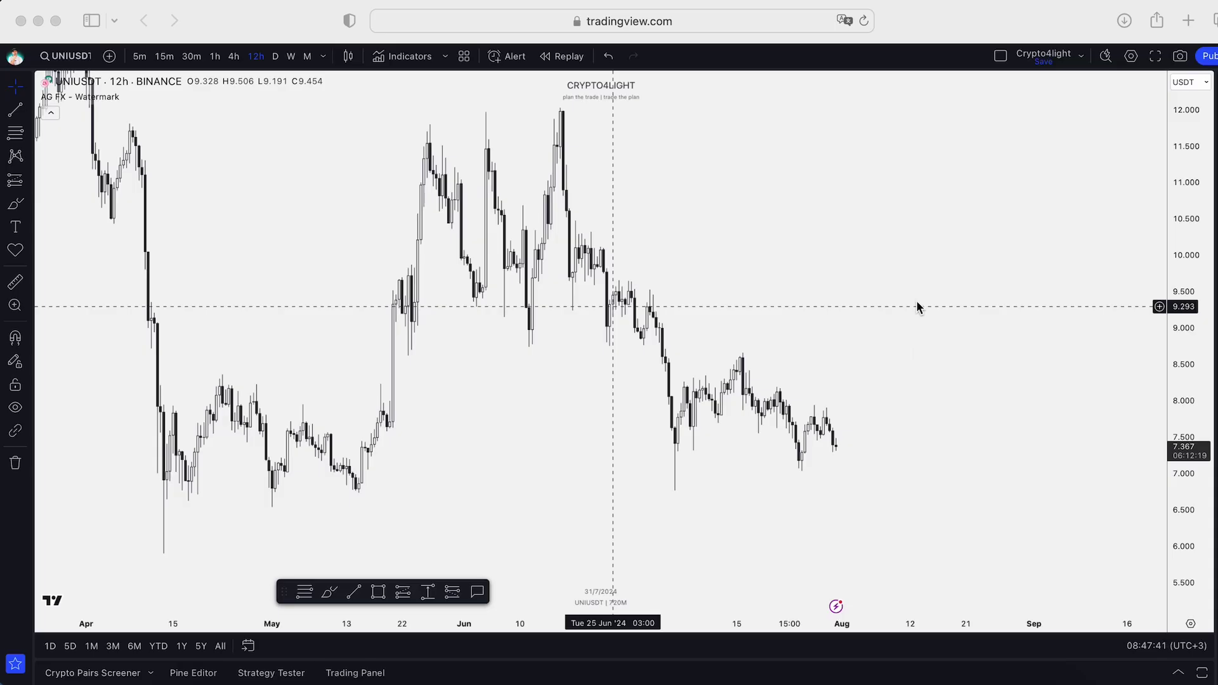
Zoom the UNIUSDT 12h chart out in time and price and bring up the line tools list
left_click_drag(859, 374, 850, 313)
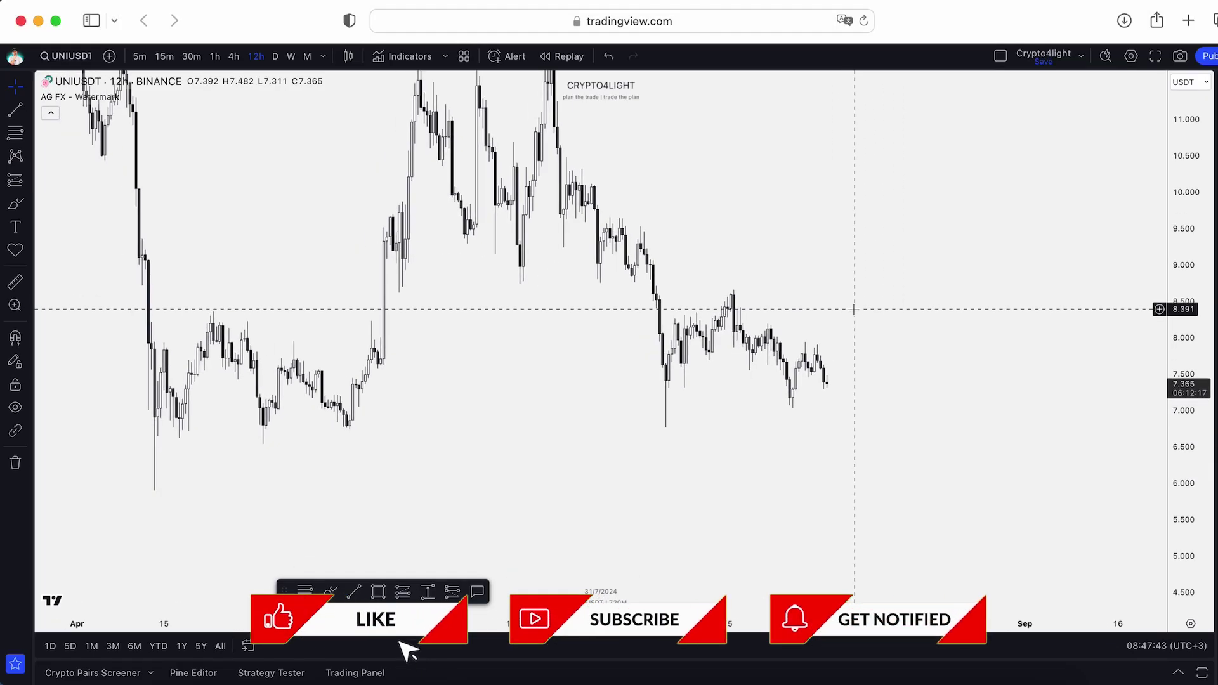
scroll(911, 307, "down", 2)
left_click_drag(1183, 254, 1186, 446)
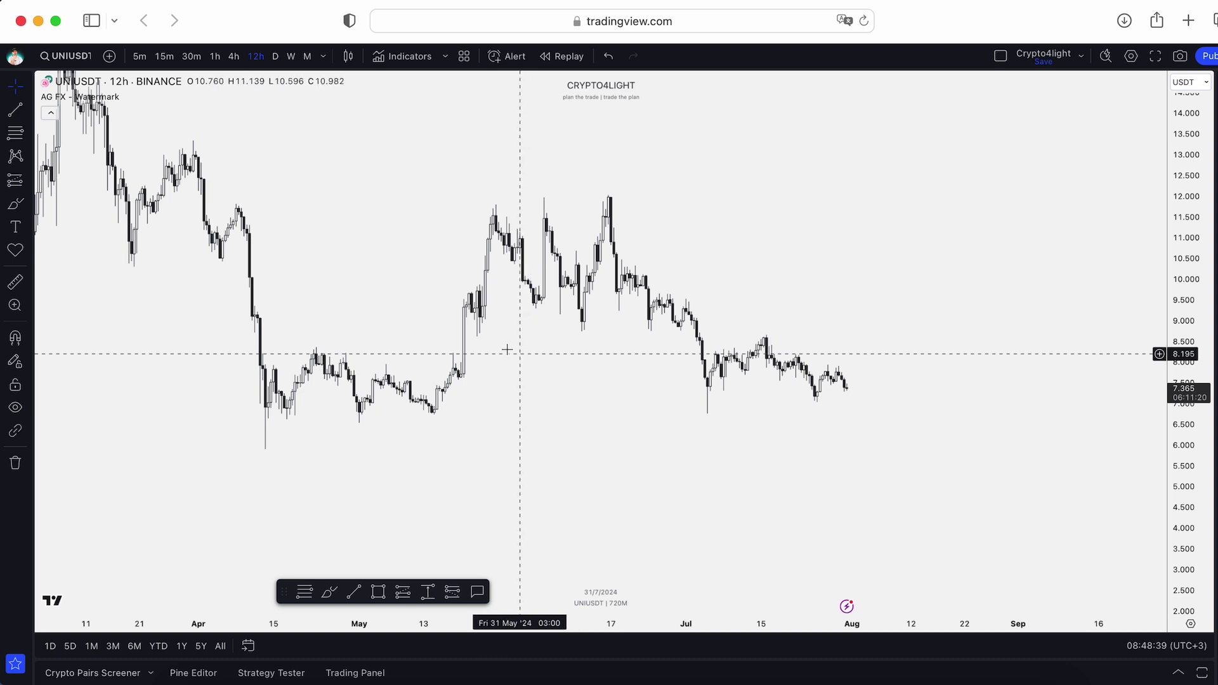
left_click(28, 110)
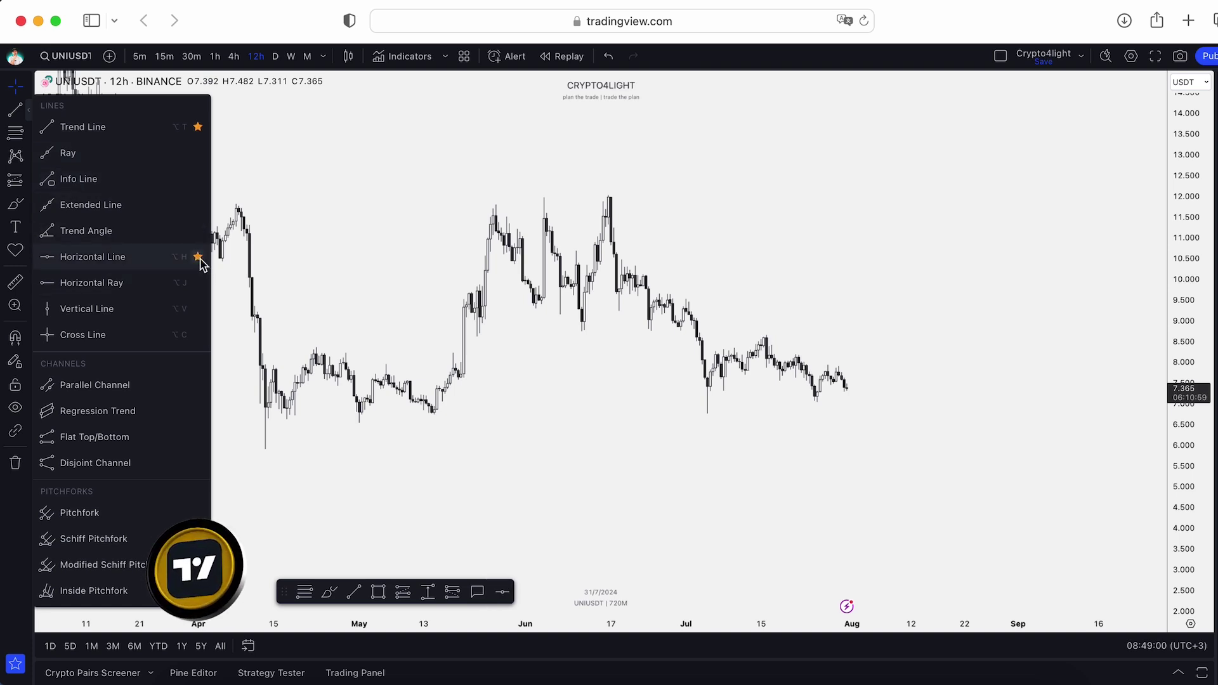
Unfavourite Horizontal Line and start a snapping trend line at the early-July 6.763 low
left_click(199, 259)
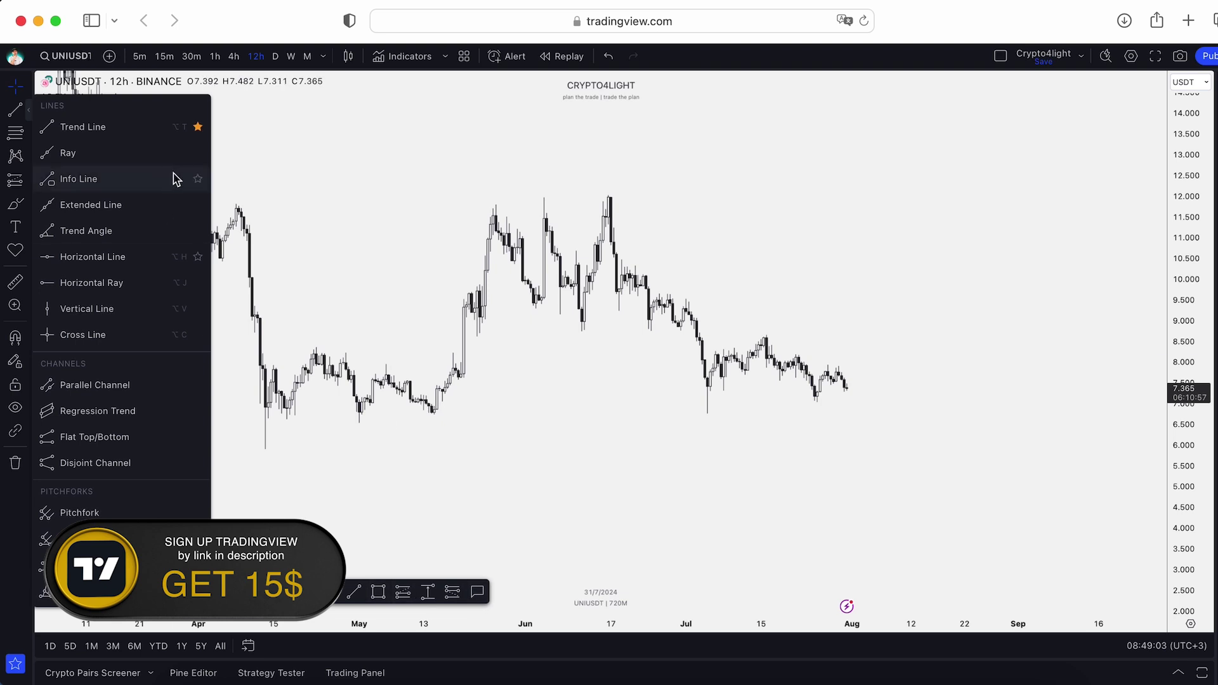
left_click(73, 130)
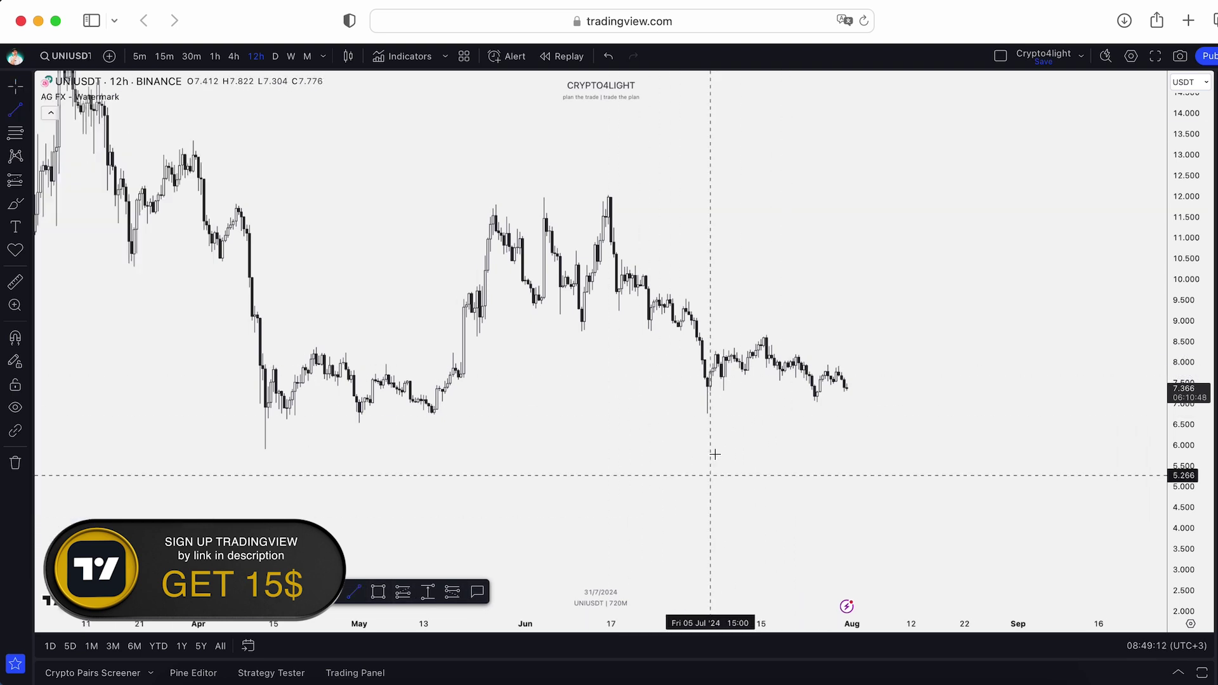
scroll(699, 341, "up", 3)
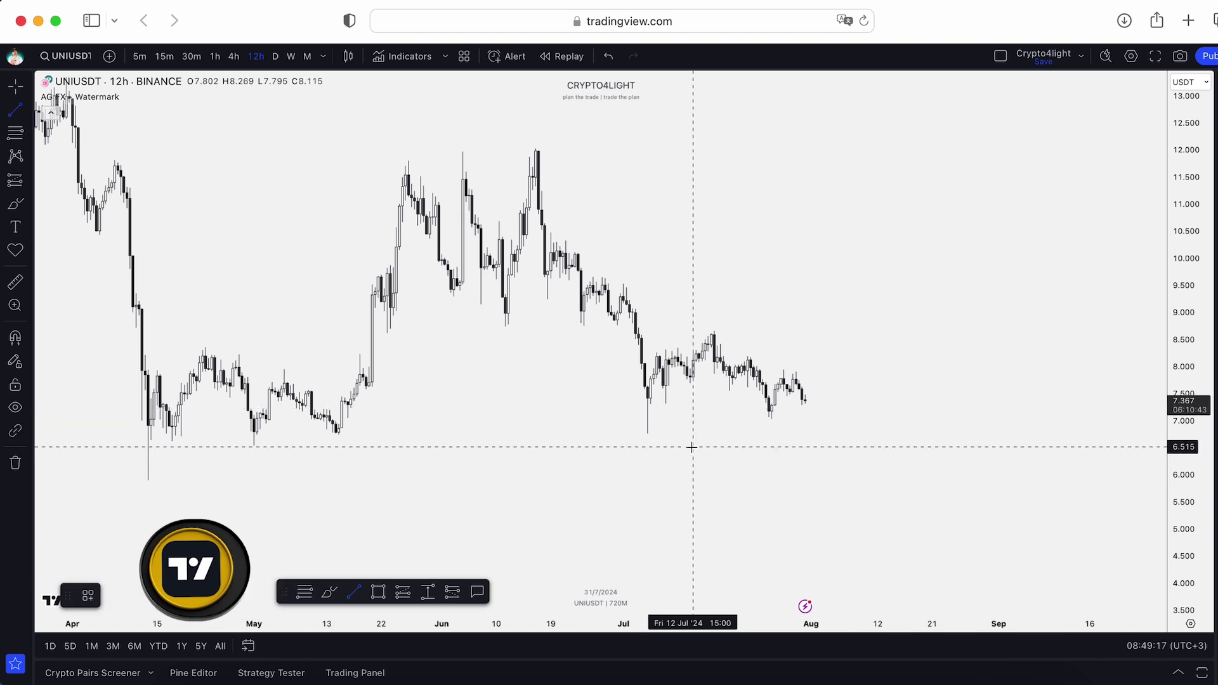
key("Escape")
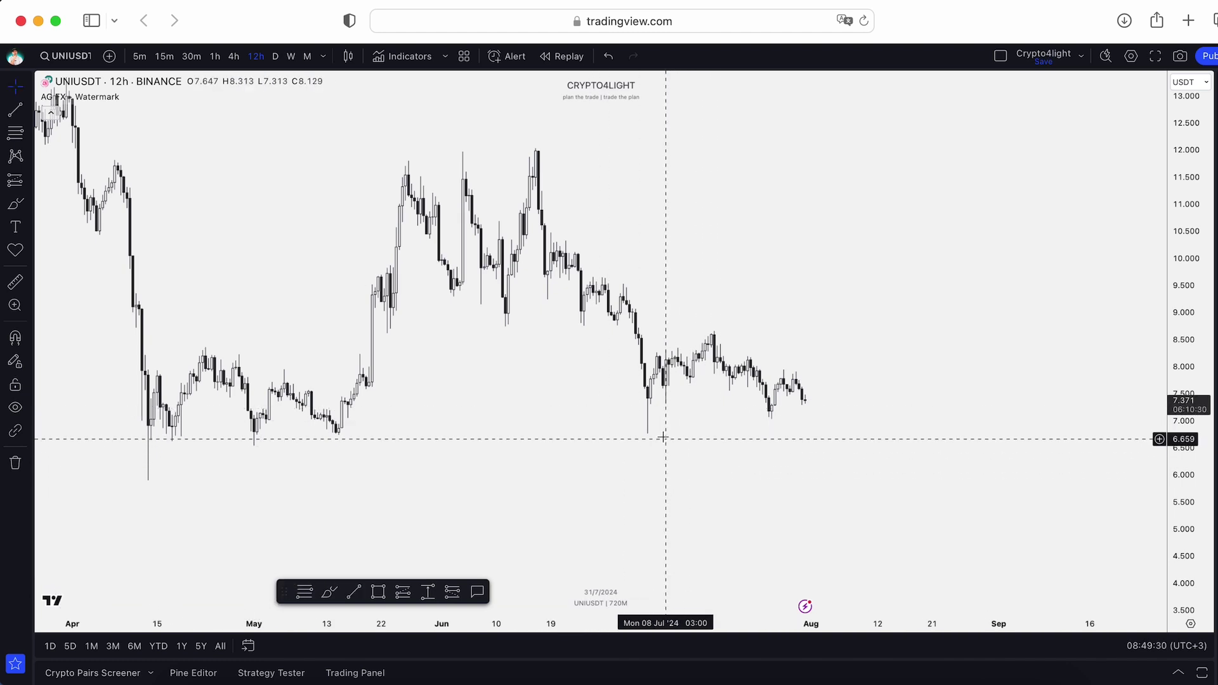
key("alt+t")
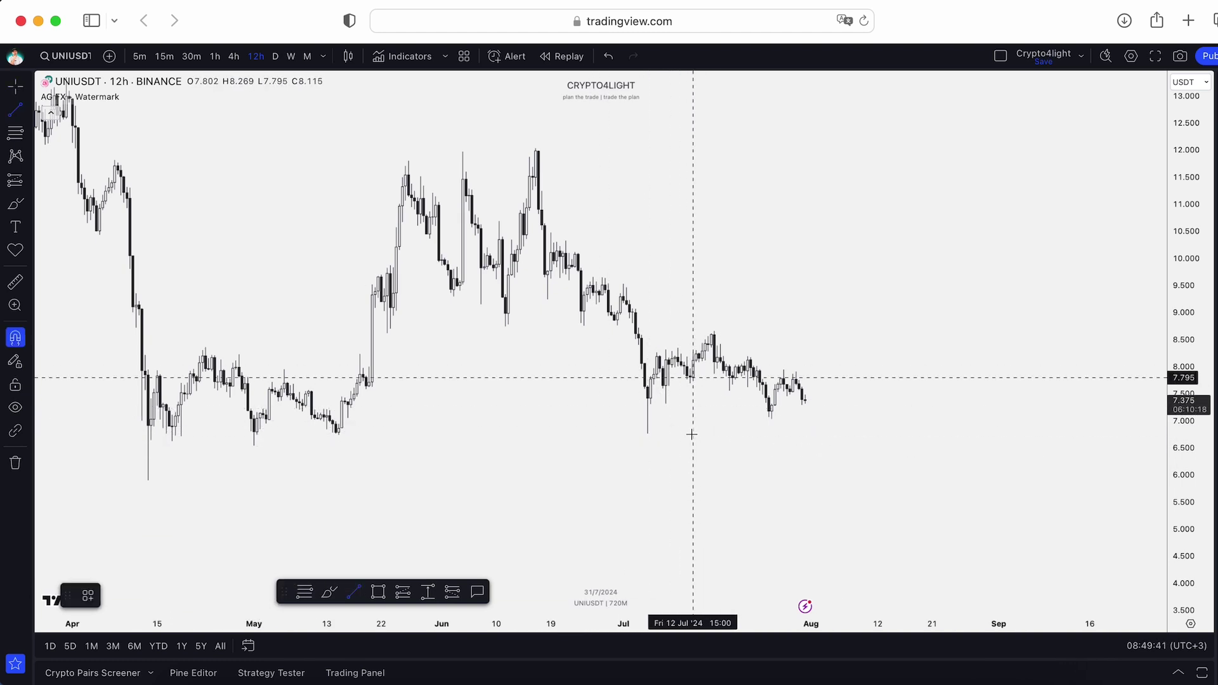
left_click(648, 434)
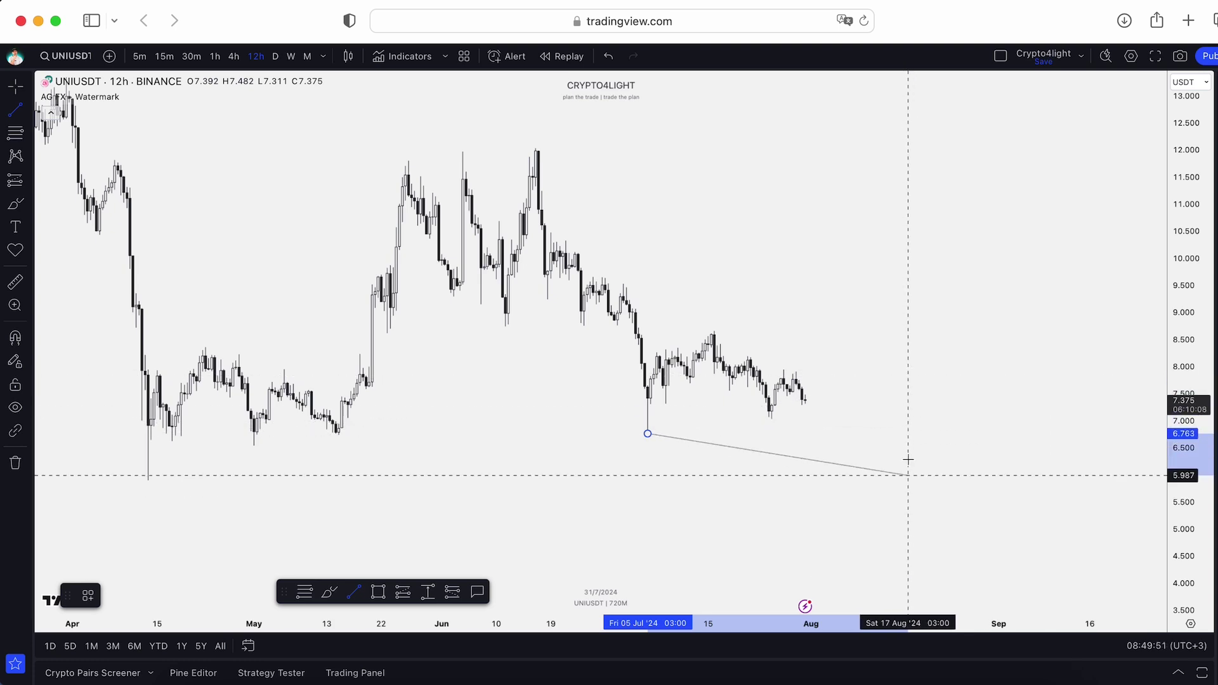
End the trend line in mid-August and level its right end at 6.763
left_click(908, 413)
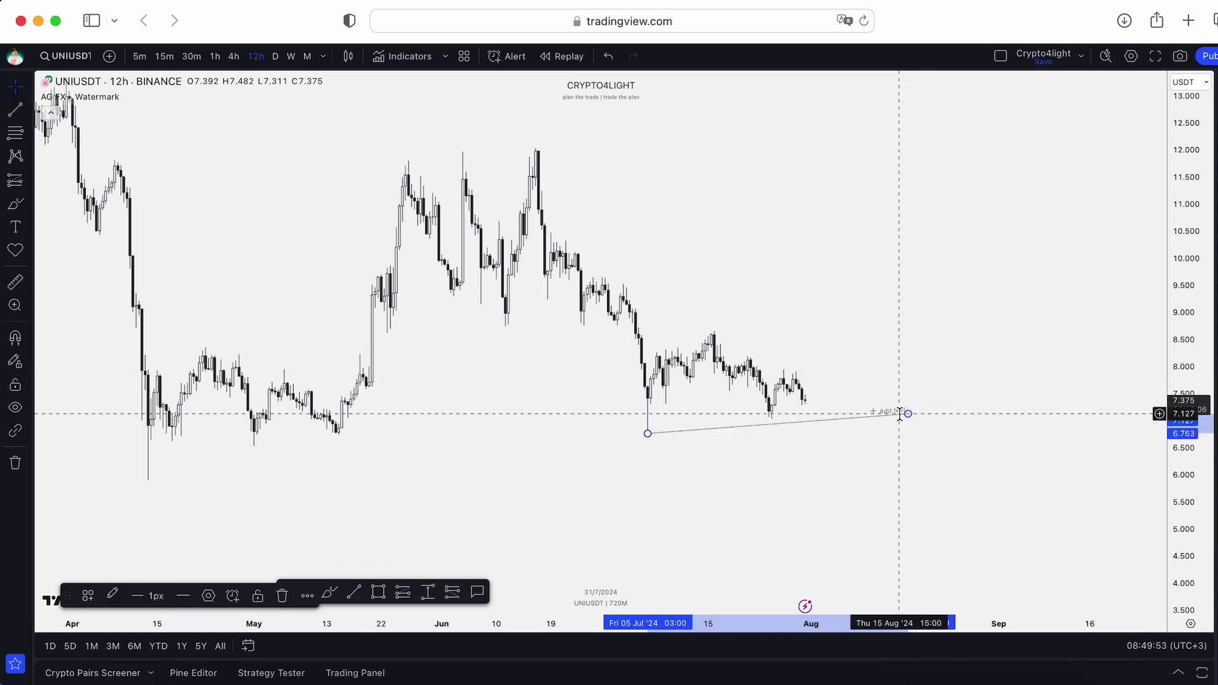
mouse_move(907, 414)
left_mouse_down()
mouse_move(908, 463)
mouse_move(912, 435)
mouse_move(866, 436)
mouse_move(891, 435)
mouse_move(897, 462)
mouse_move(901, 436)
left_mouse_up()
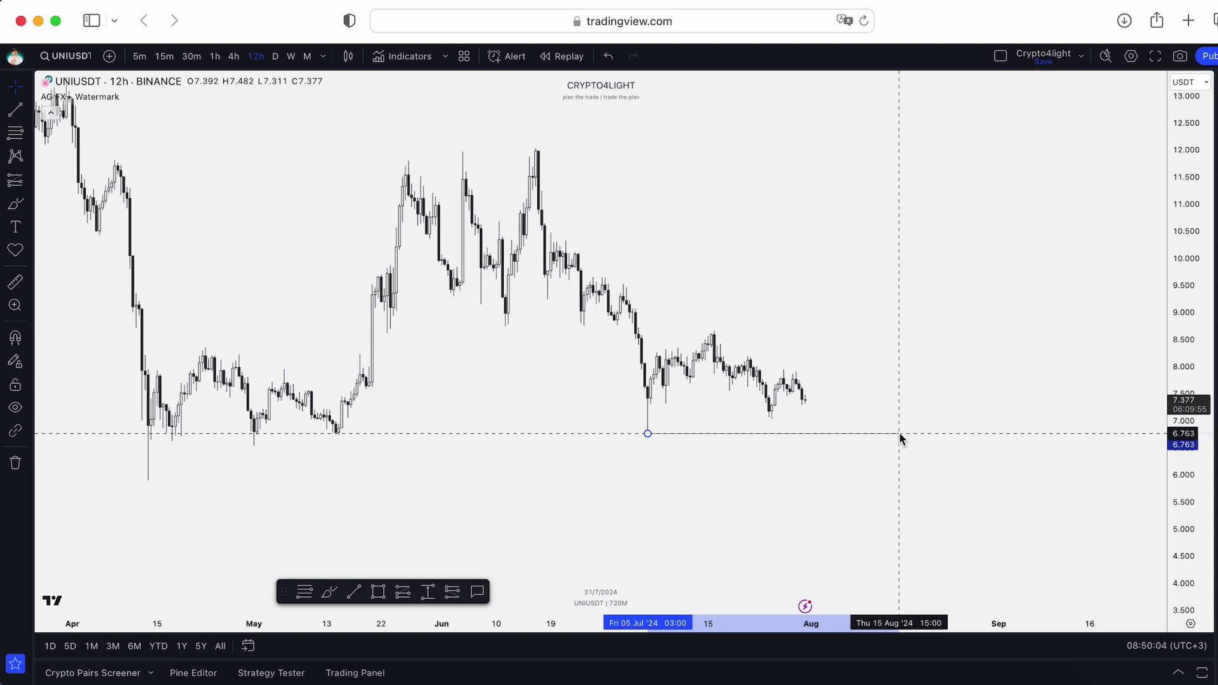
scroll(909, 433, "up", 5)
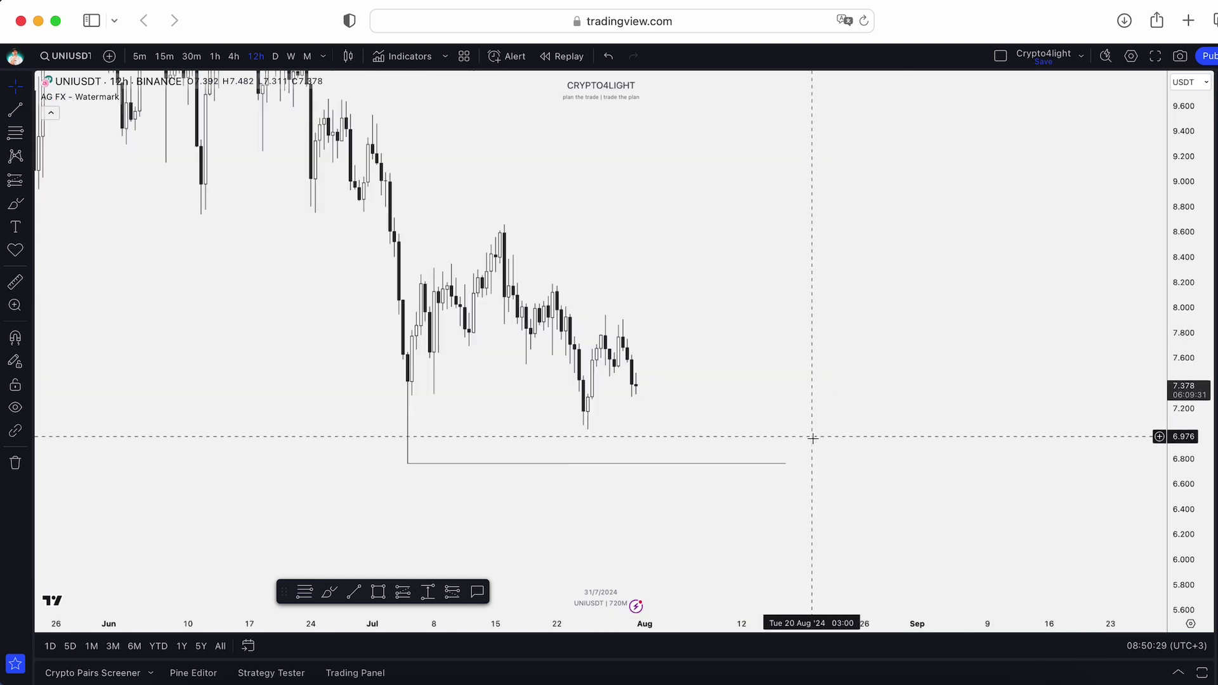
Label the July-low line with the text 'Low' and view its Text settings
left_click(785, 463)
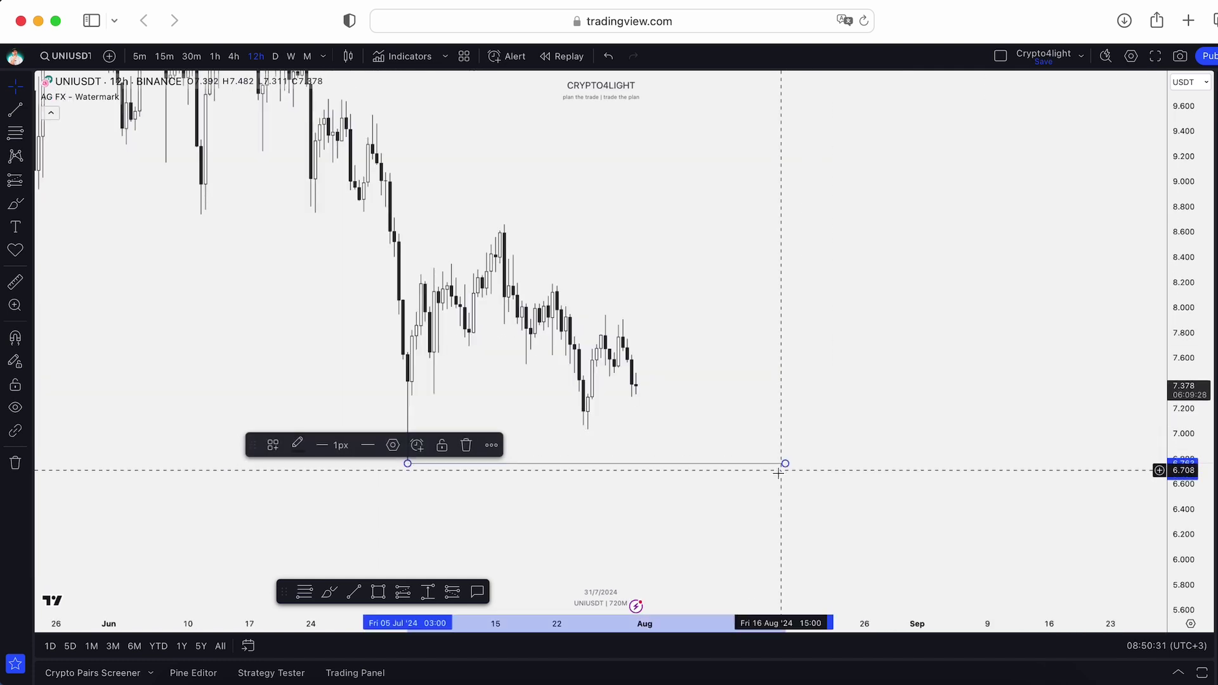
left_click(770, 459)
type("Low")
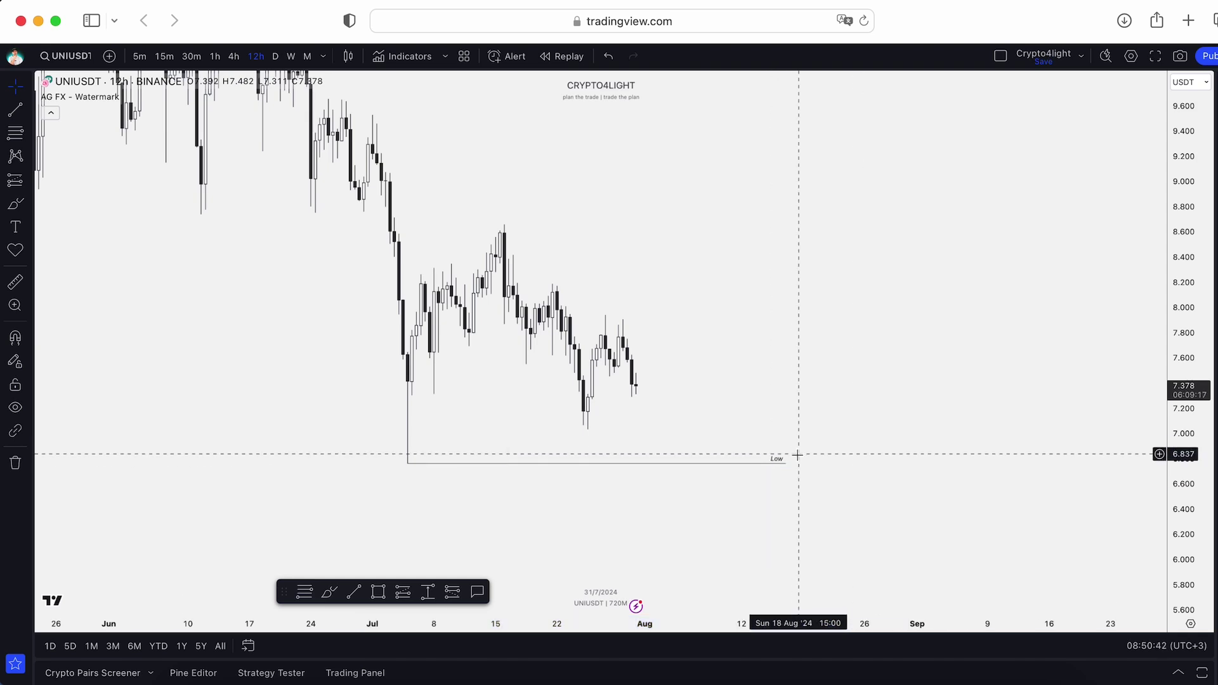
double_click(783, 463)
left_click(549, 229)
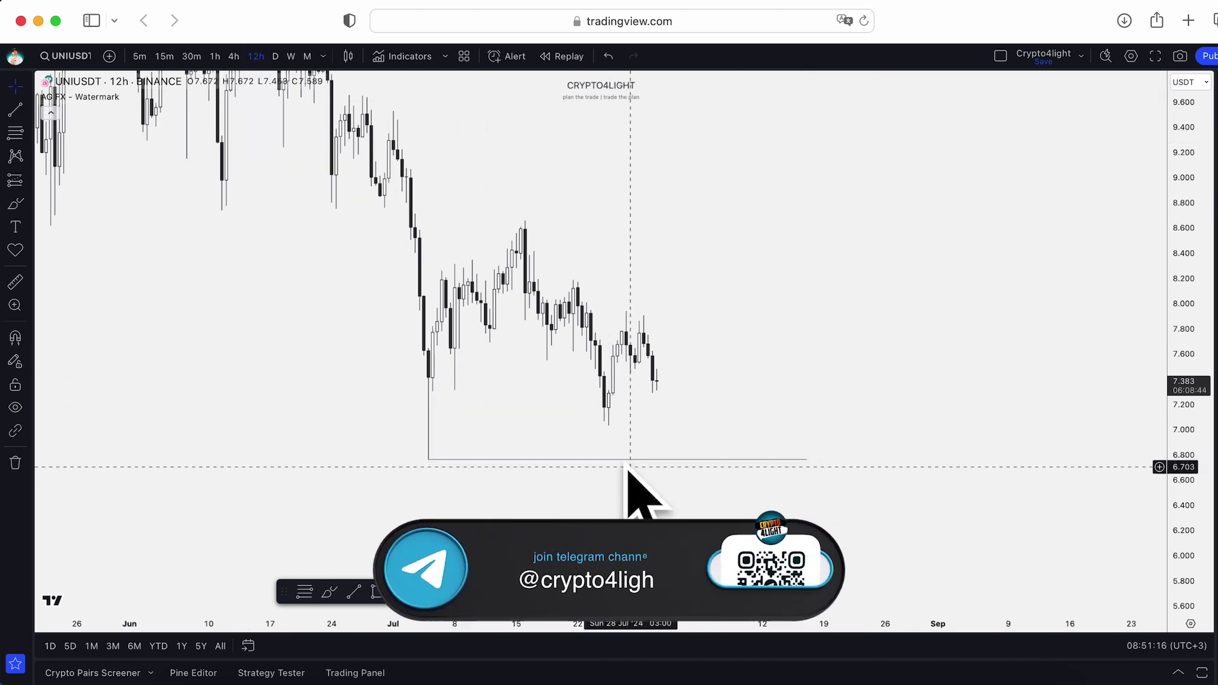
Turn off Days and Weeks visibility for the 6.763 line and confirm with Ok
double_click(806, 460)
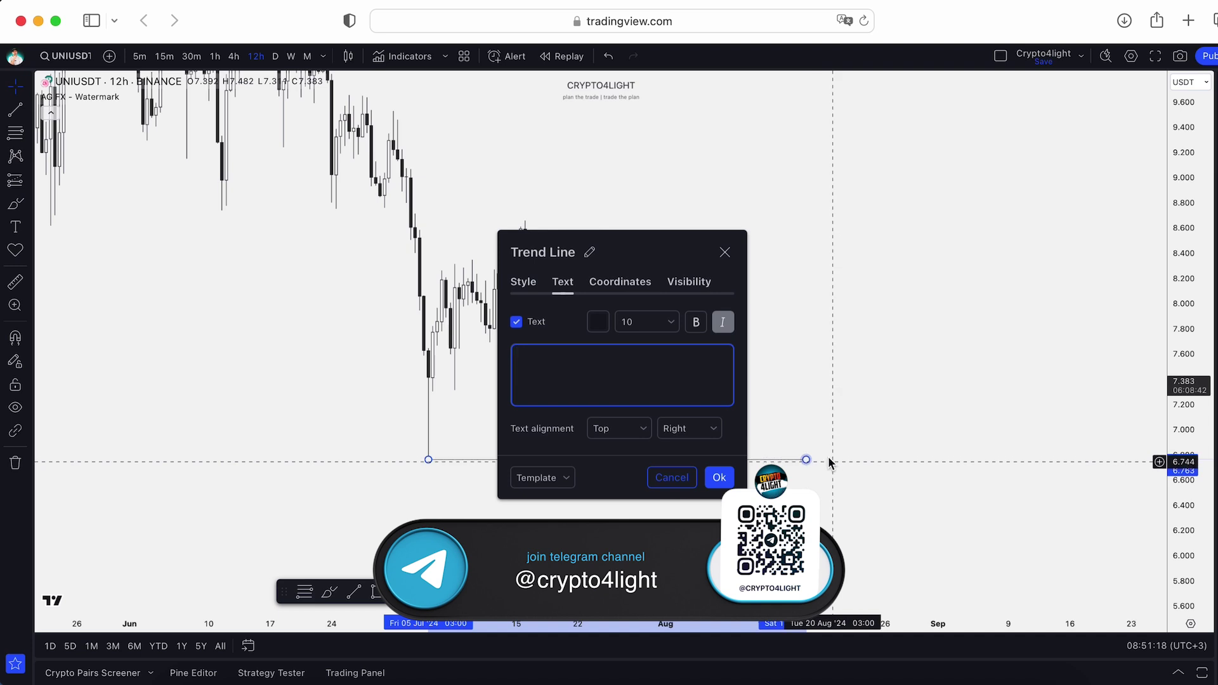
left_click_drag(664, 249, 410, 230)
left_click(442, 268)
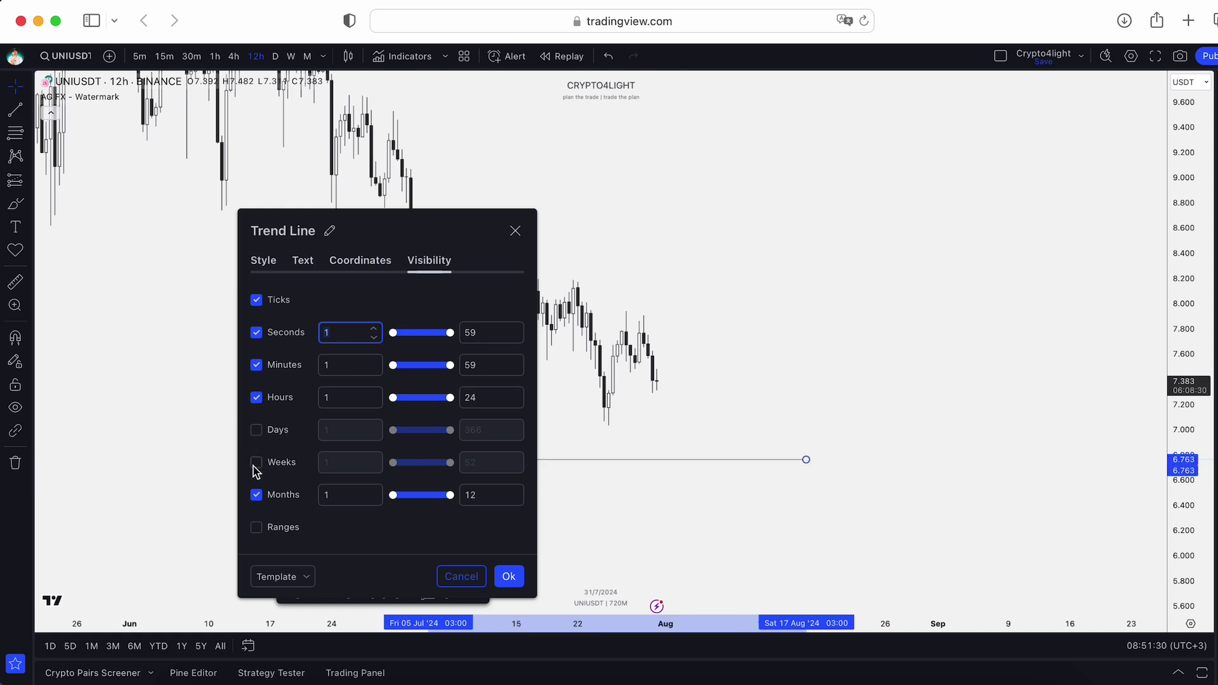
left_click(509, 576)
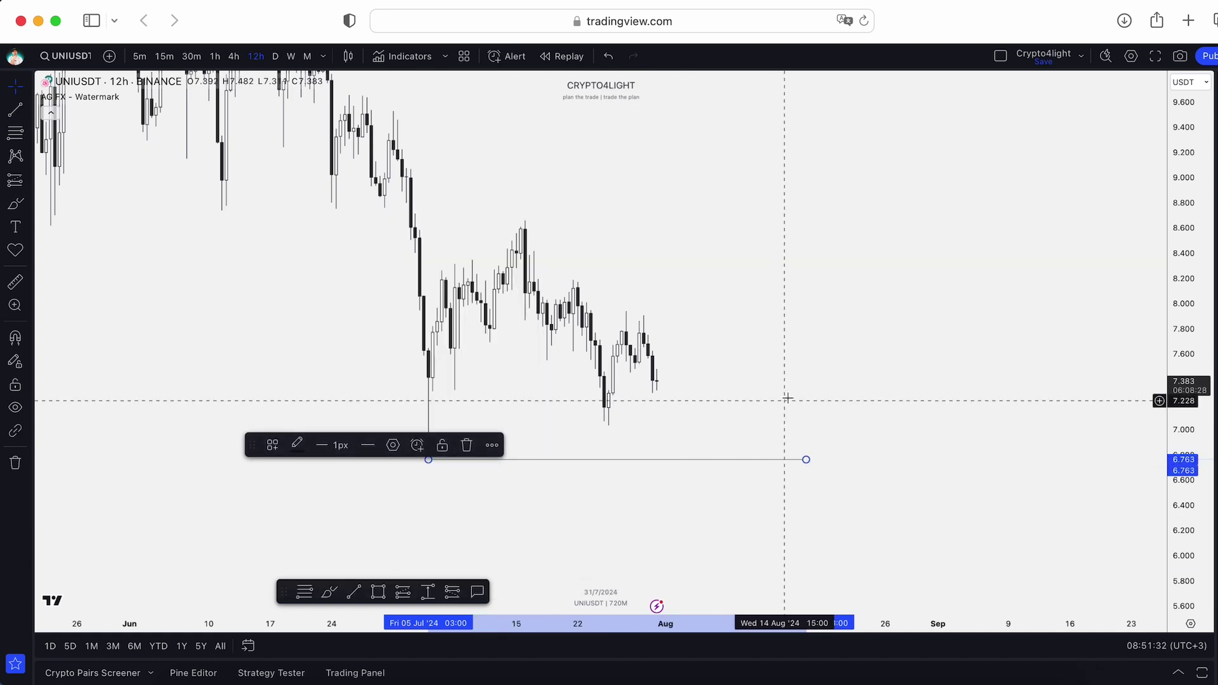
left_click(807, 375)
scroll(764, 354, "down", 1)
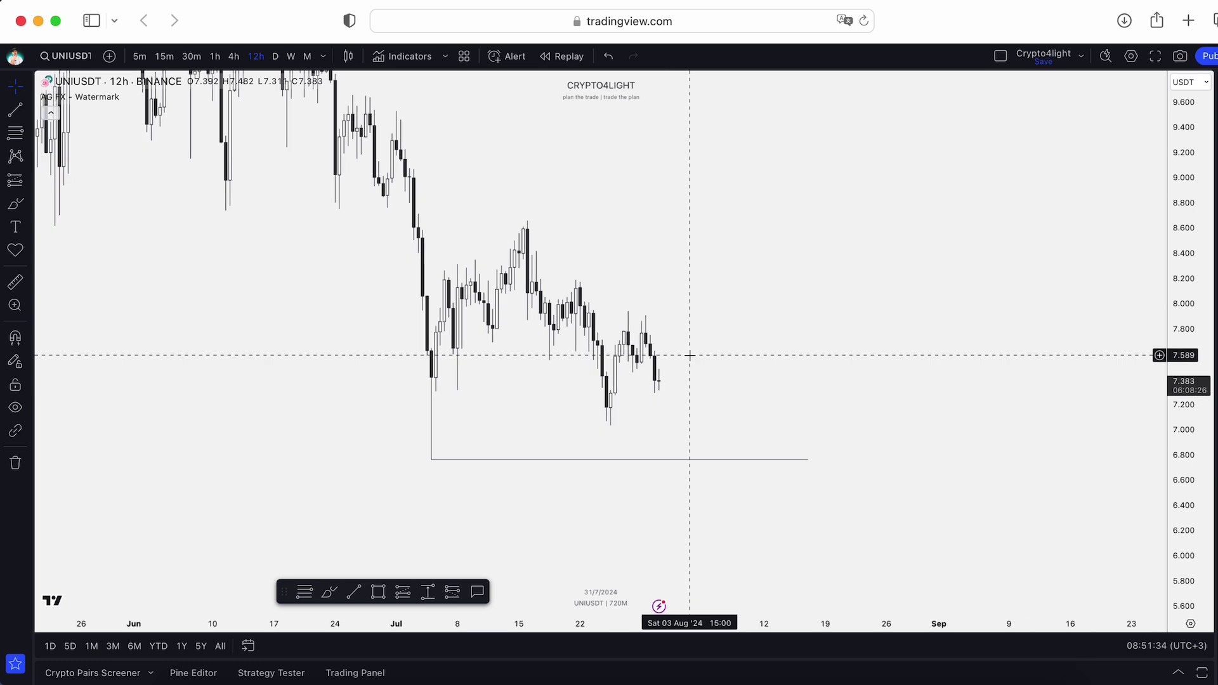
left_click(275, 57)
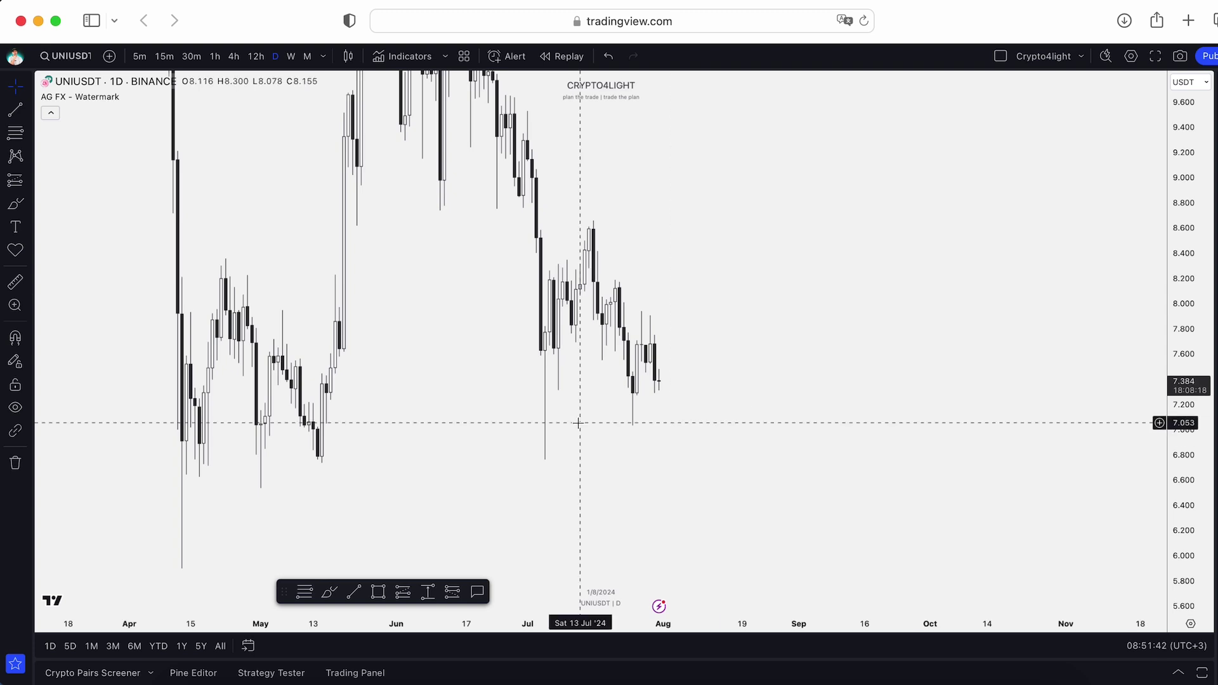
left_click(257, 59)
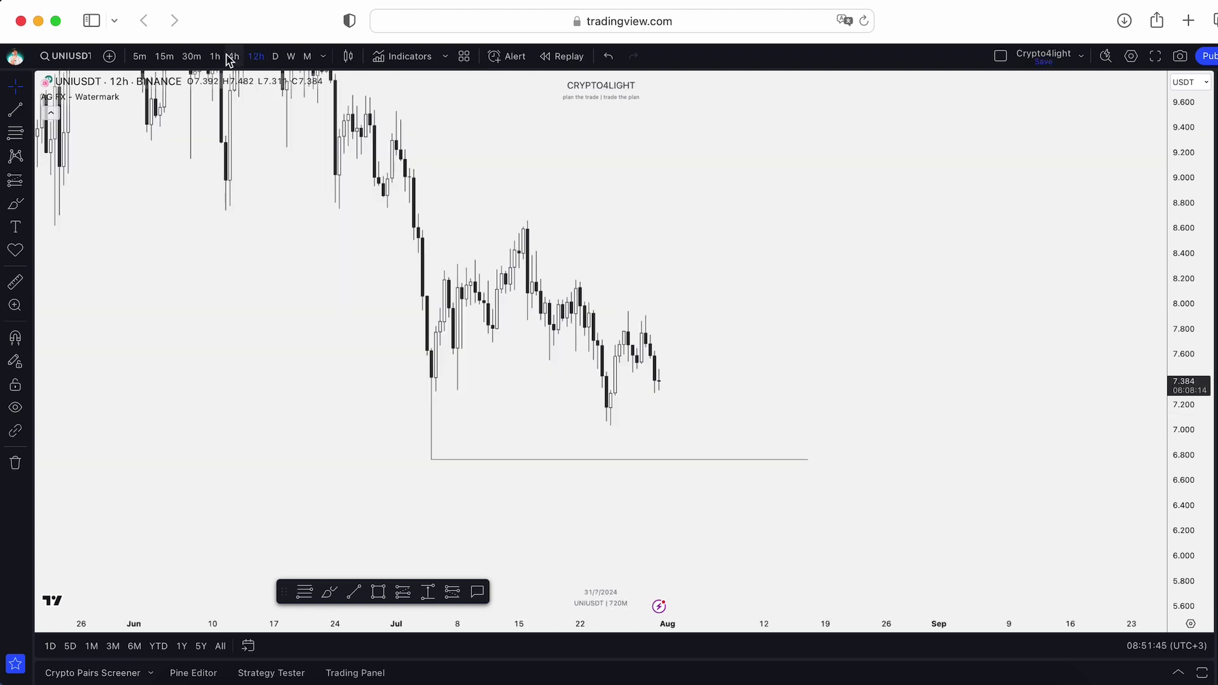
left_click(232, 58)
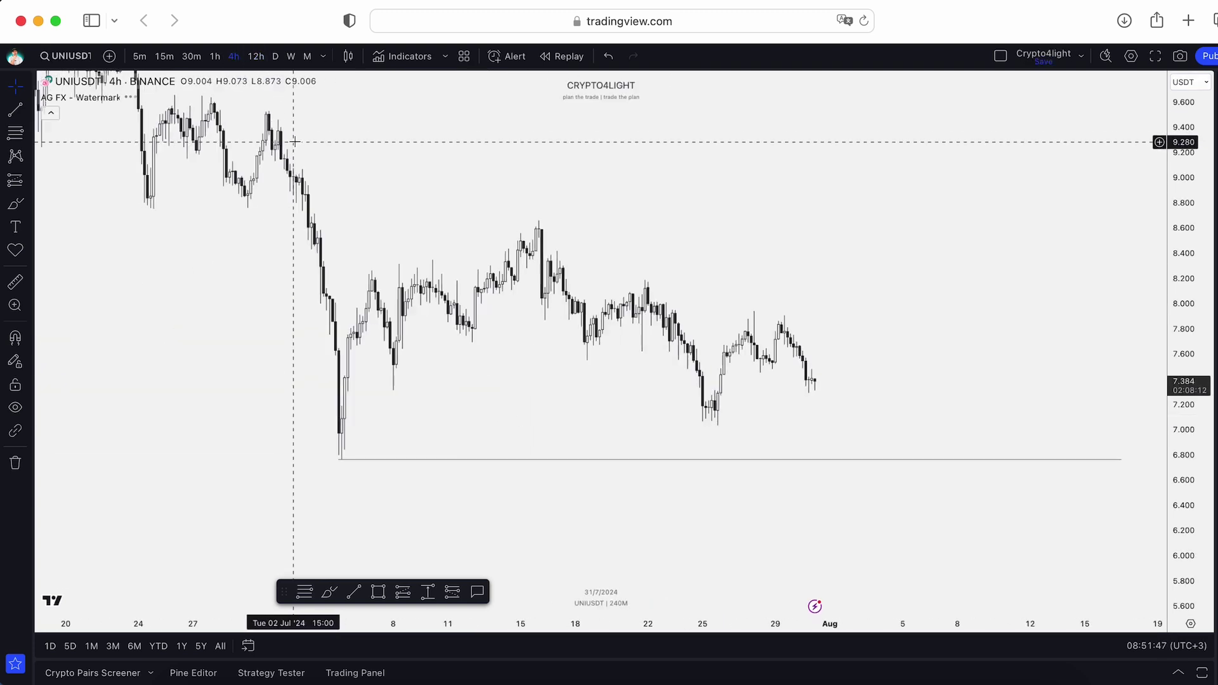
left_click(192, 57)
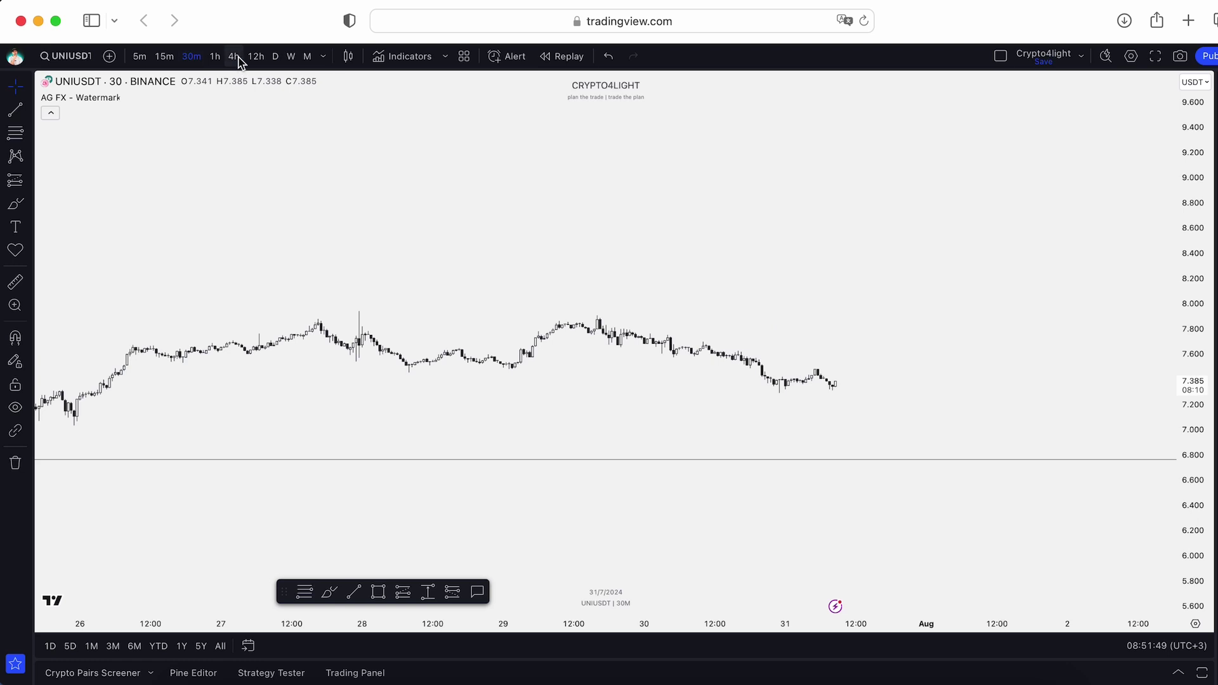
left_click(277, 57)
left_click(292, 57)
left_click(275, 57)
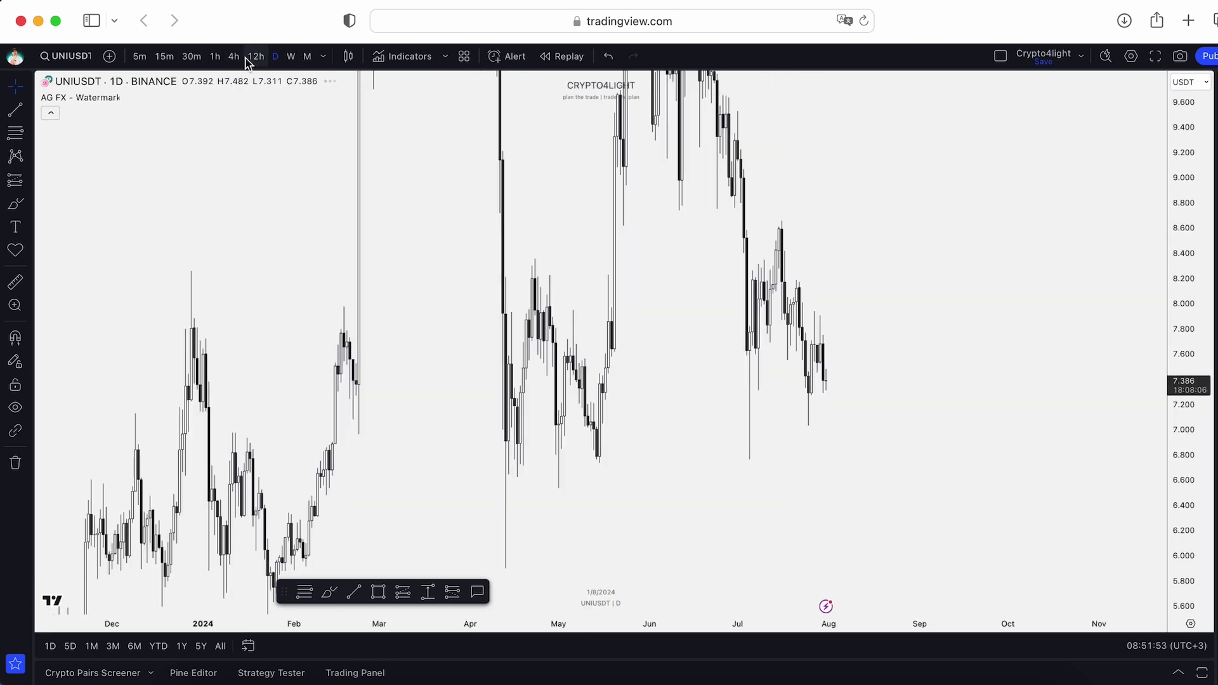
left_click(255, 57)
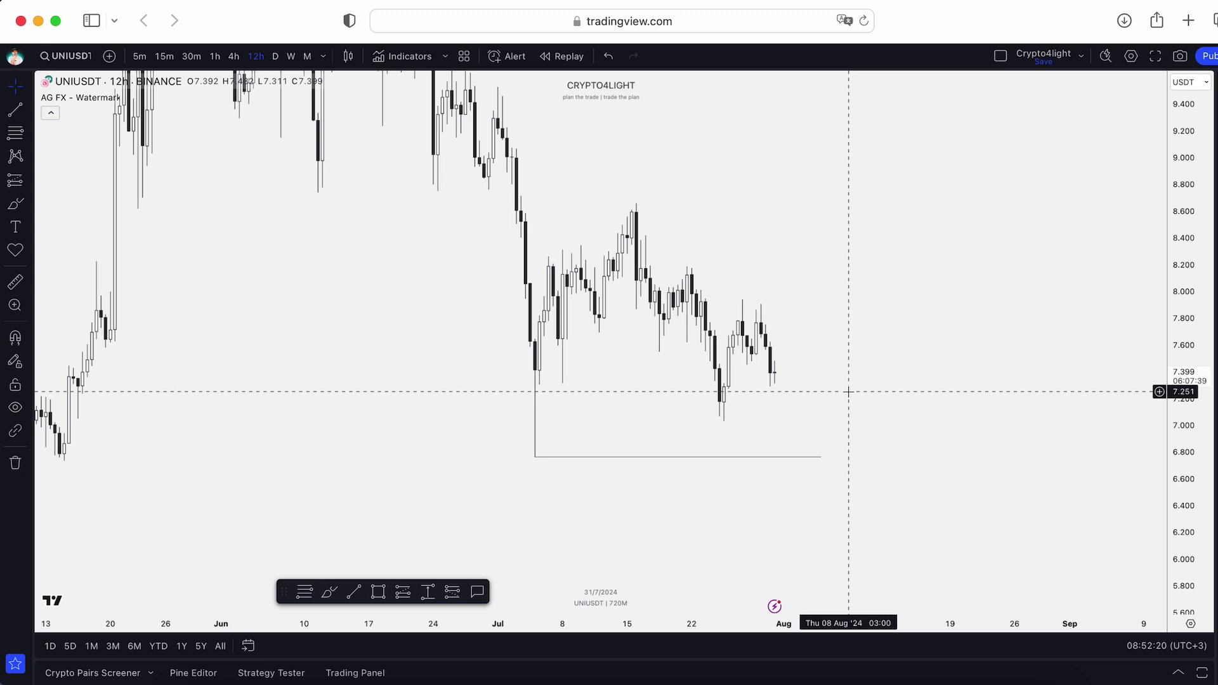
Apply a saved drawing template to the 6.763 line and browse templates in its settings
left_click(821, 457)
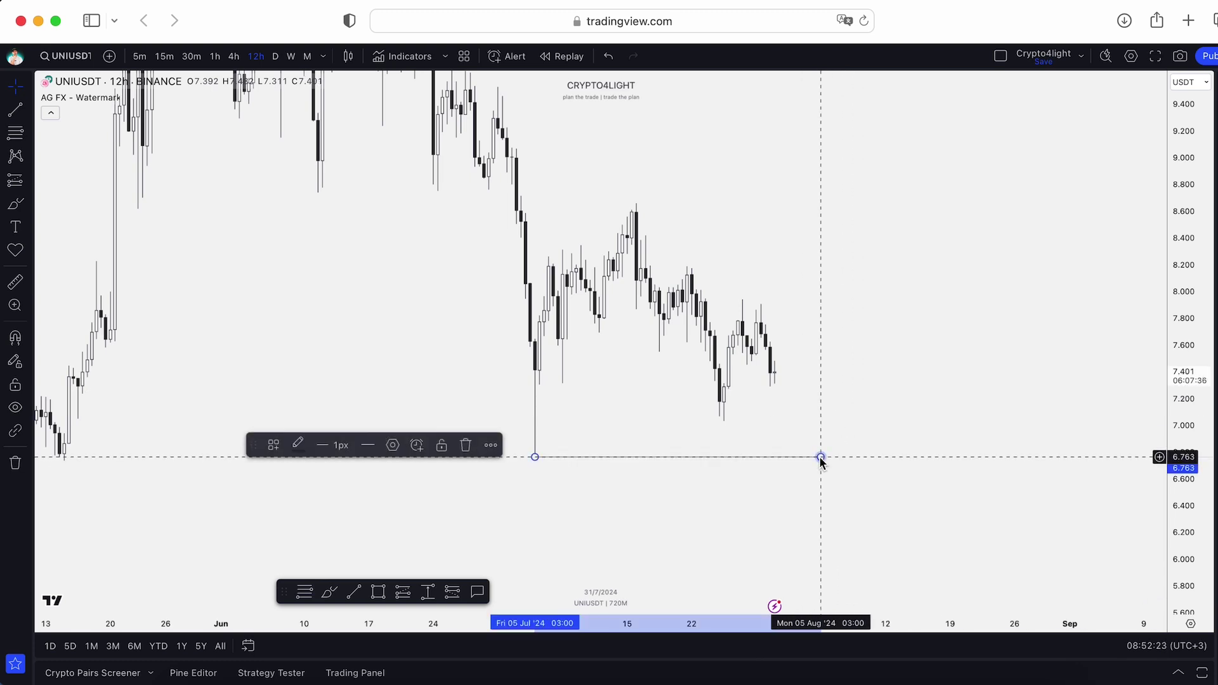
left_click(272, 446)
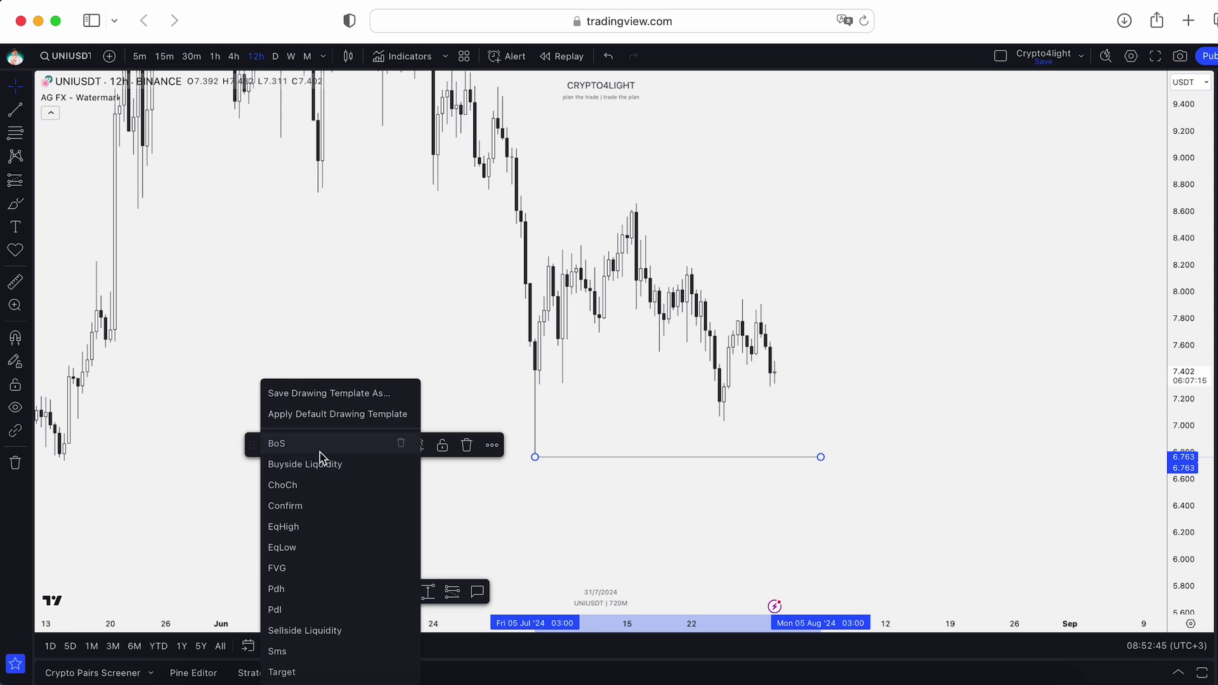
left_click(312, 671)
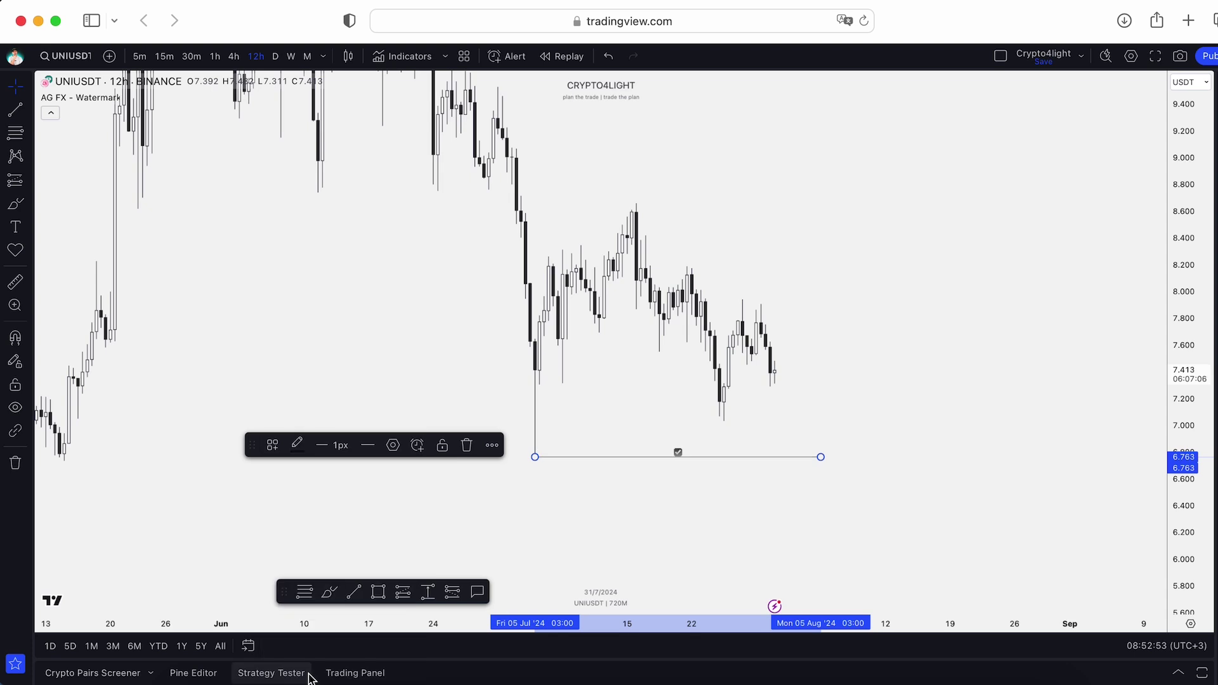
left_click(272, 444)
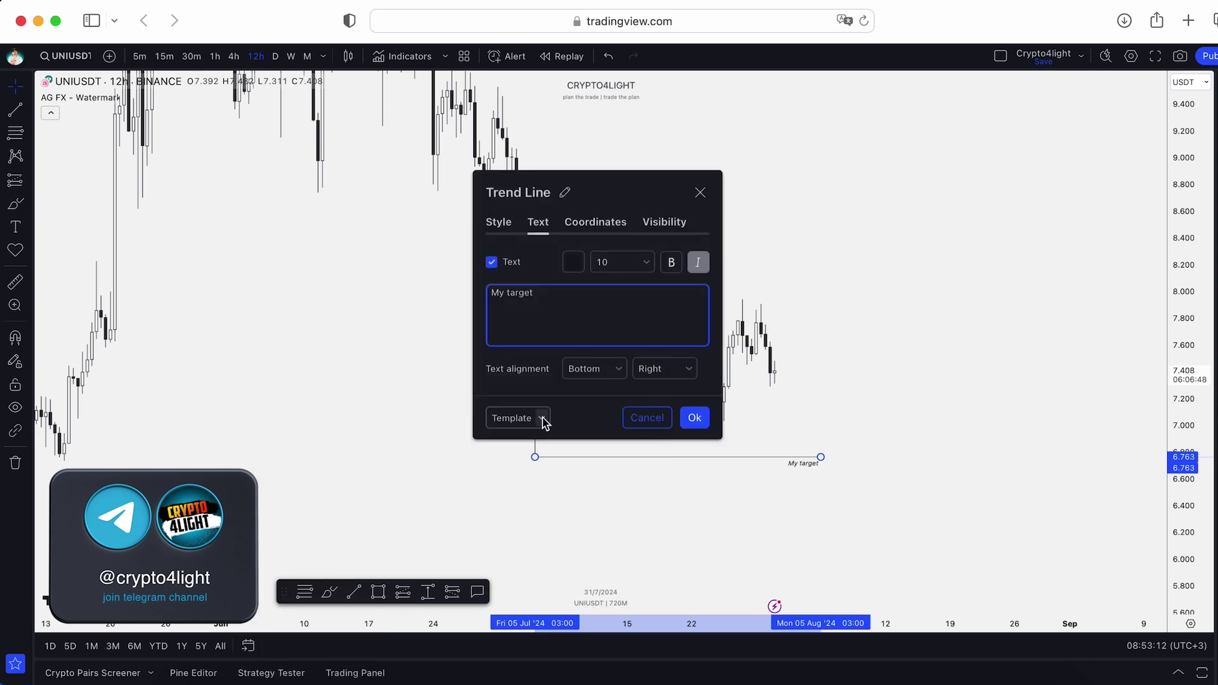
left_click(539, 416)
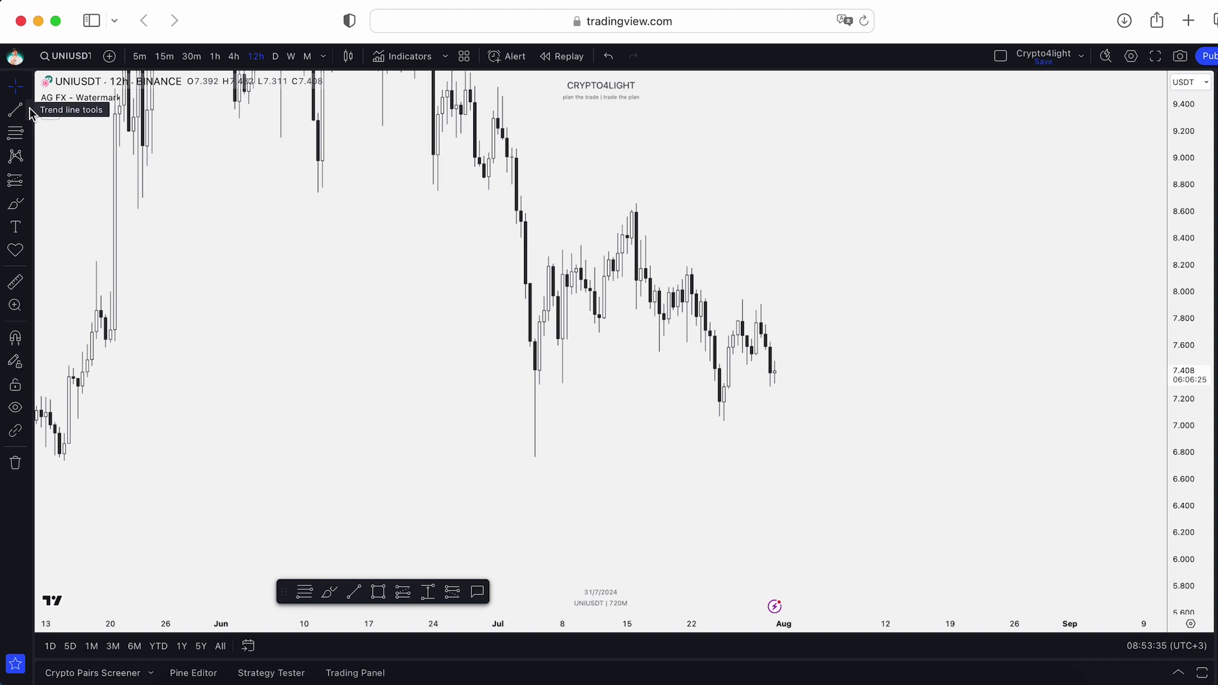
Draw a Ray from the 5 Jul low, levelled flat at 6.763
left_click(30, 113)
left_click(73, 155)
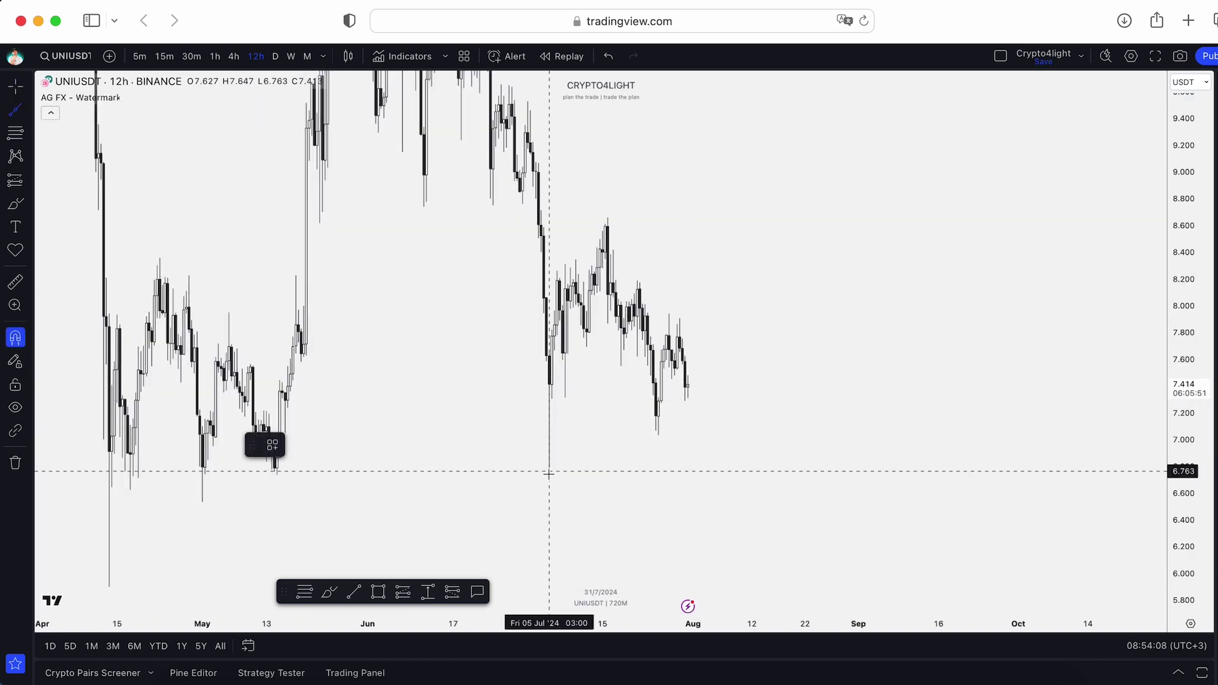
left_click(549, 471)
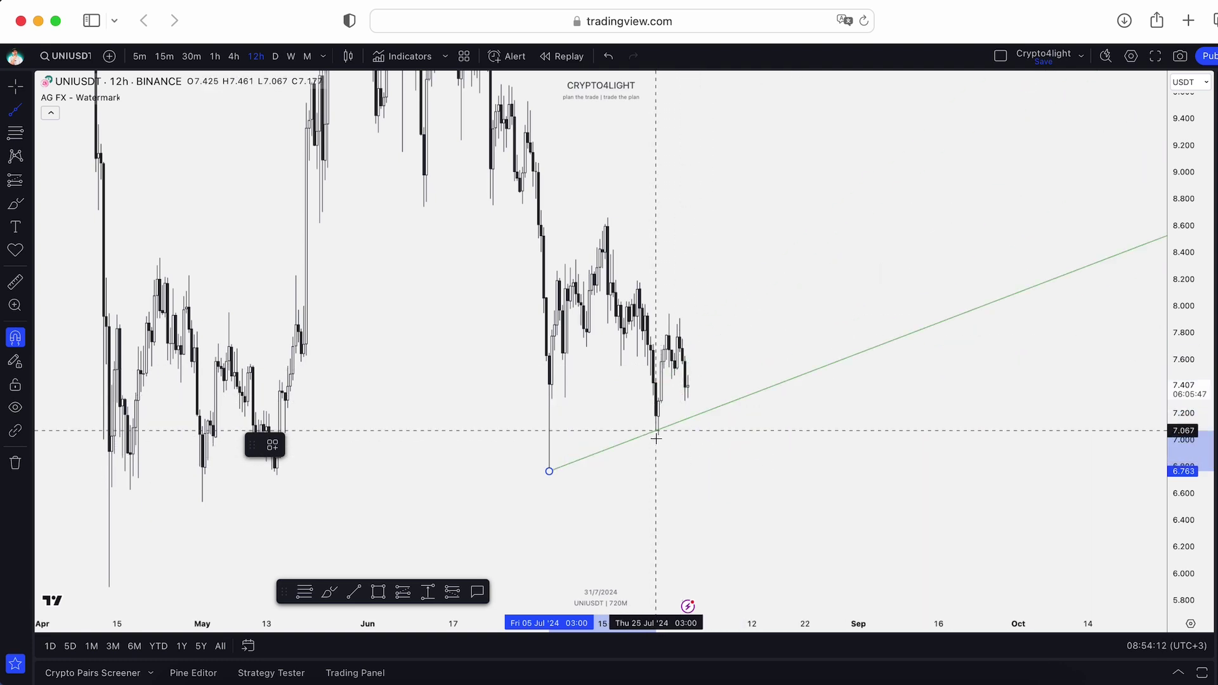
left_click(659, 435)
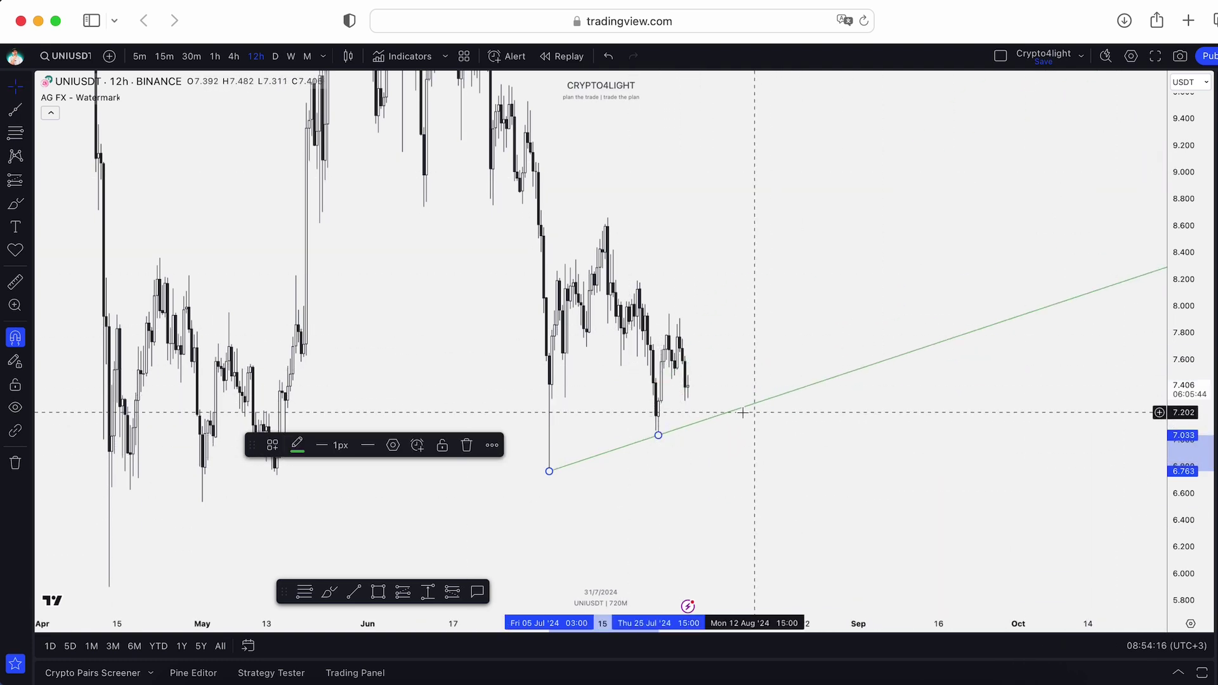
left_click_drag(659, 436, 685, 470)
left_click(782, 416)
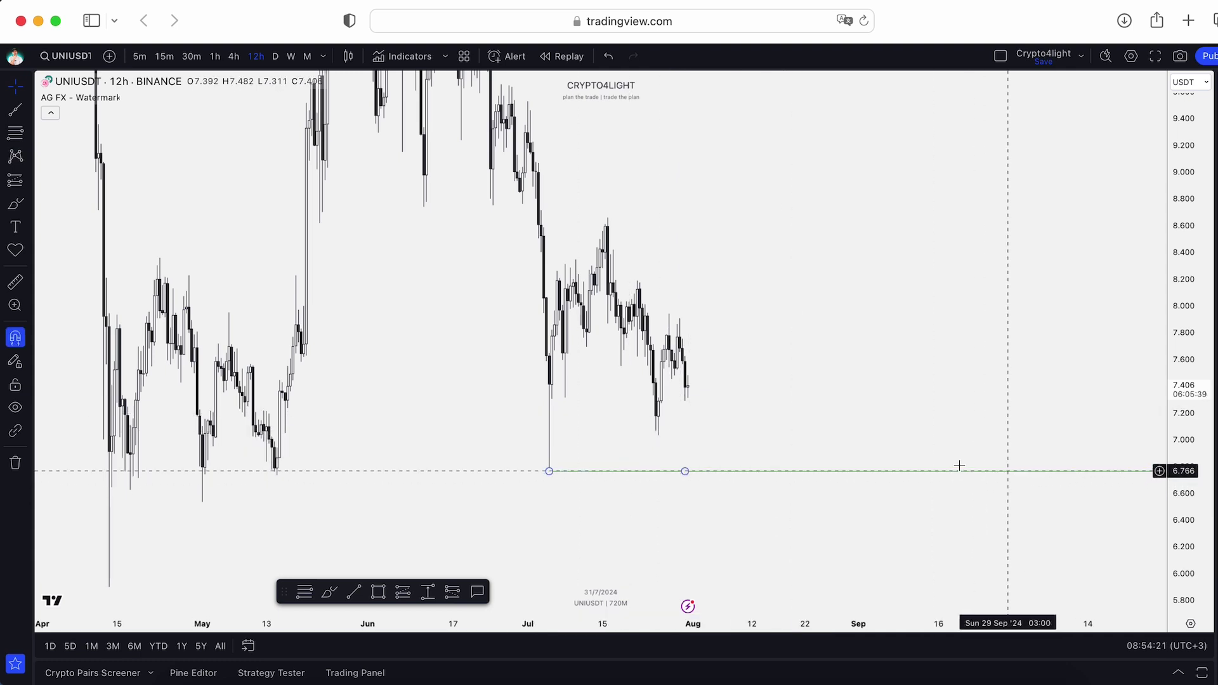
Check the ray's drawing template options and return to the line tools list
scroll(857, 419, "down", 5)
scroll(547, 379, "right", 5)
scroll(596, 412, "left", 5)
left_click(659, 468)
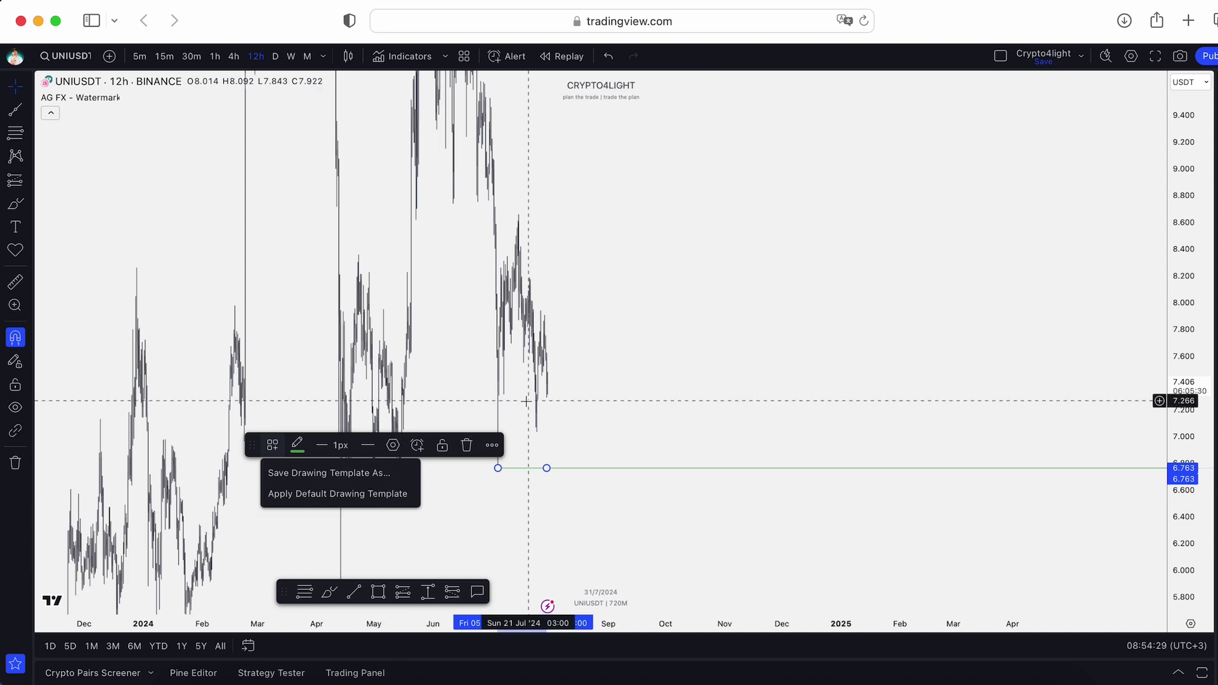
left_click(644, 367)
scroll(714, 463, "left", 3)
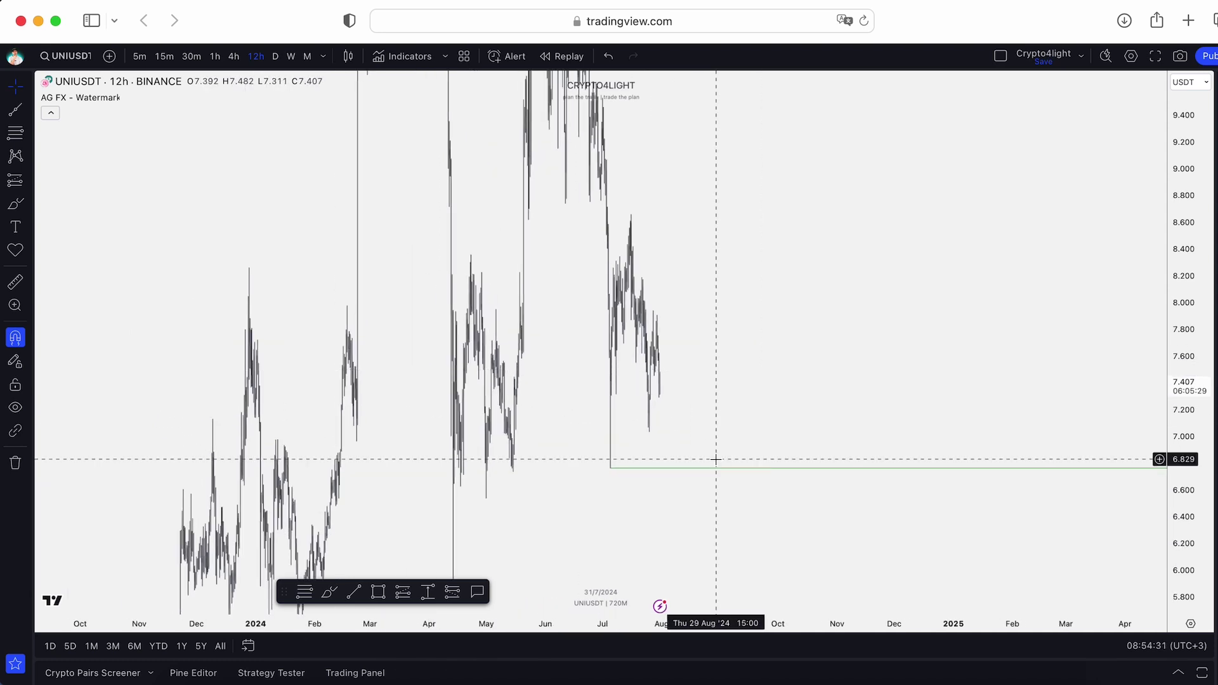
left_click(26, 109)
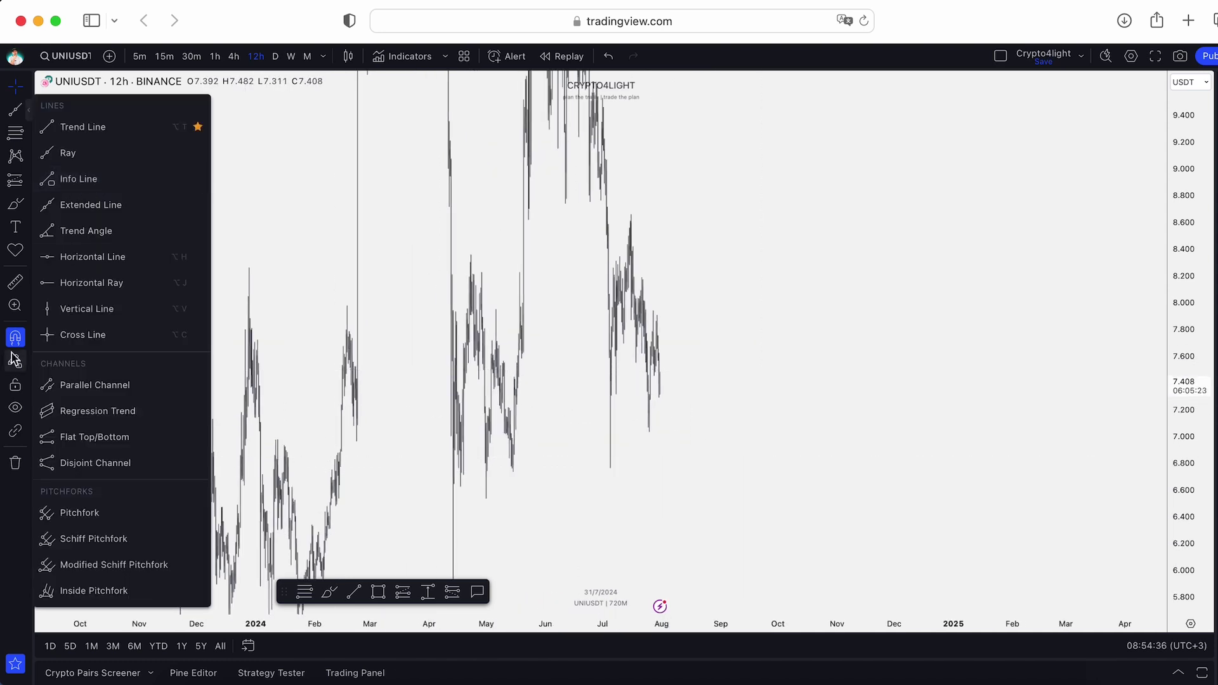
Draw an Info Line from the 5 Jul low to the 25 Jul low (3.99% over 20d 12h)
key("Escape")
left_click(26, 115)
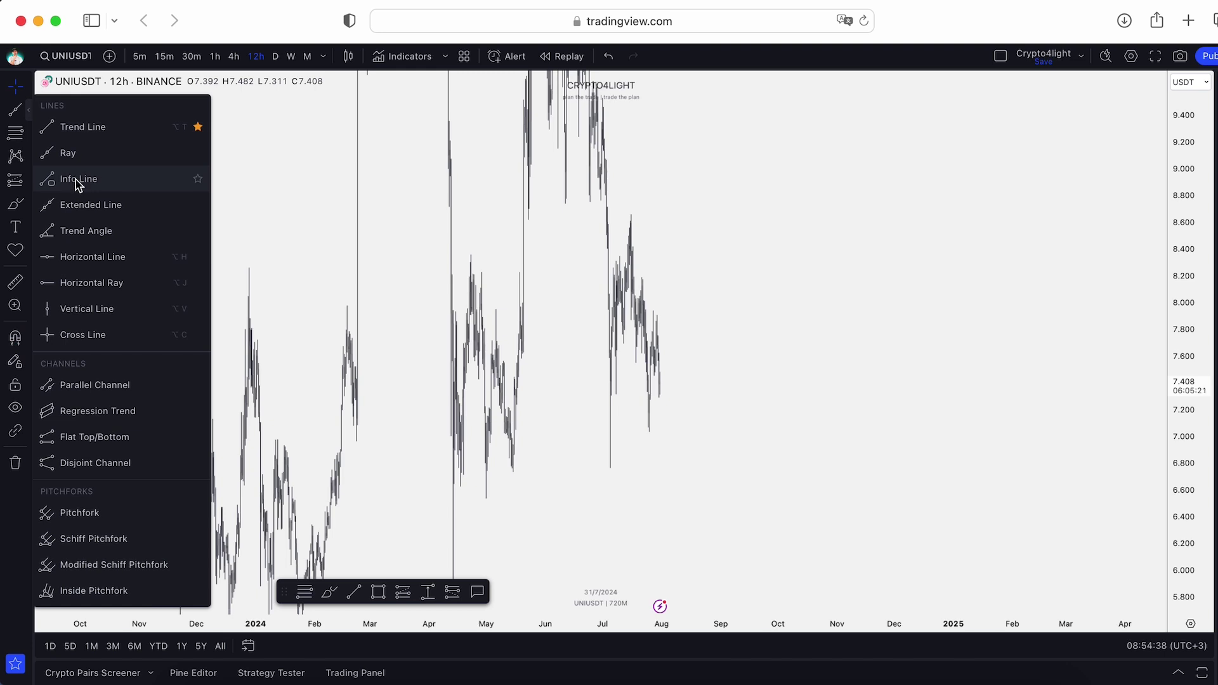
left_click(77, 179)
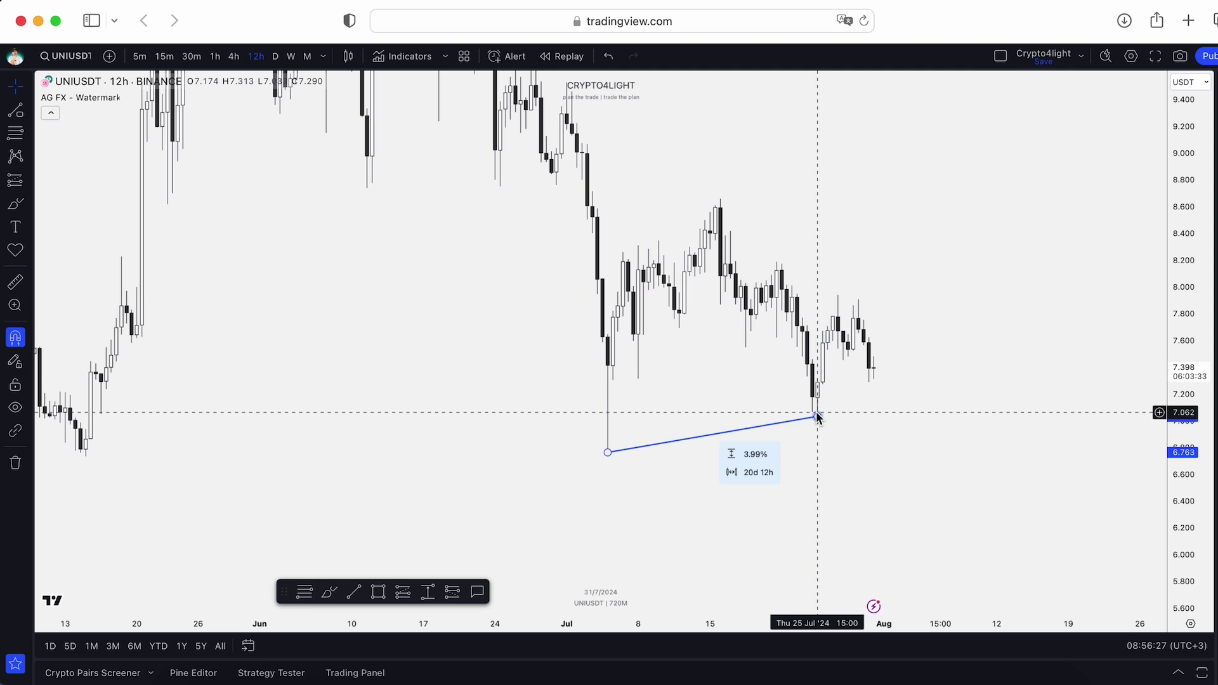
left_click(818, 417)
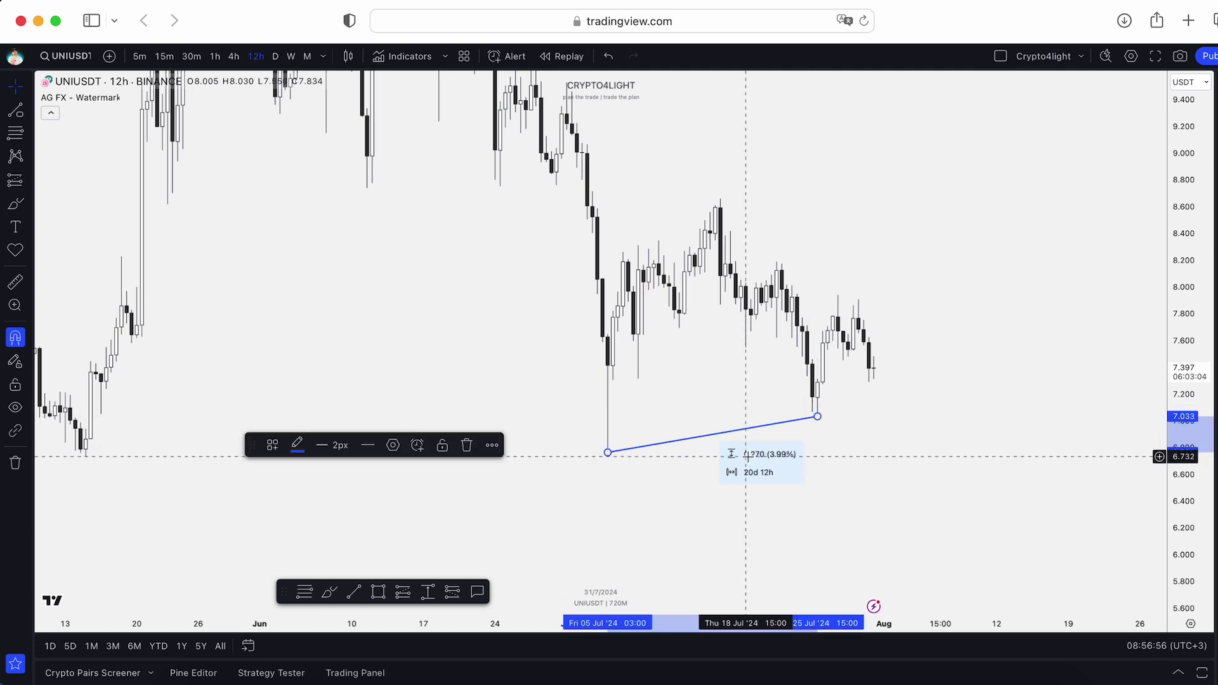
mouse_move(817, 417)
left_mouse_down()
mouse_move(839, 377)
mouse_move(832, 355)
mouse_move(755, 291)
mouse_move(864, 309)
mouse_move(838, 295)
left_mouse_up()
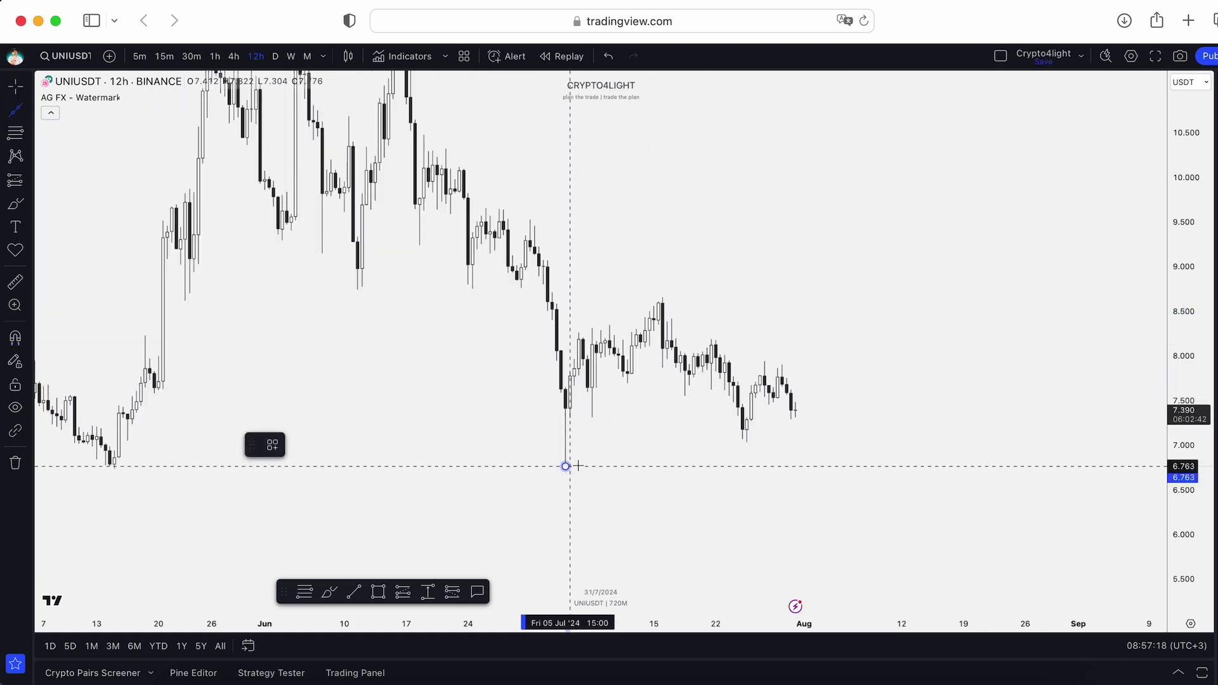
Undo a stray flat line and draw an 8° Trend Angle from the 5 Jul low to about 7.03
left_click_drag(566, 466, 911, 465)
key("super+z")
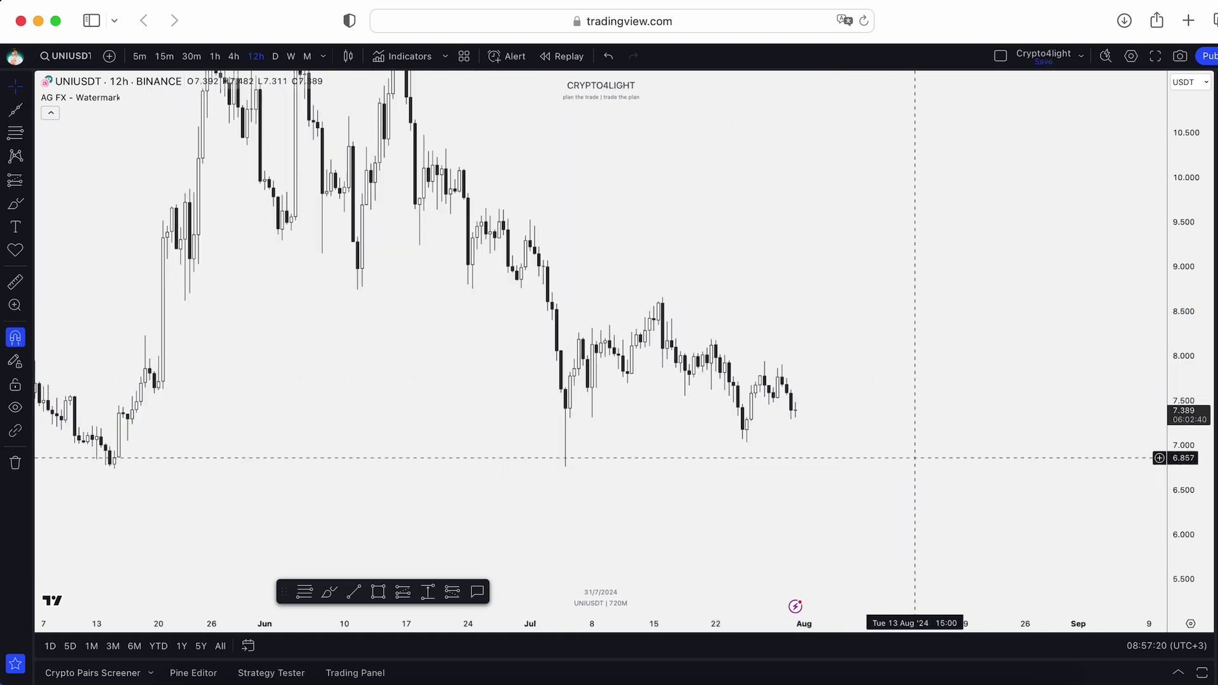
left_click(28, 110)
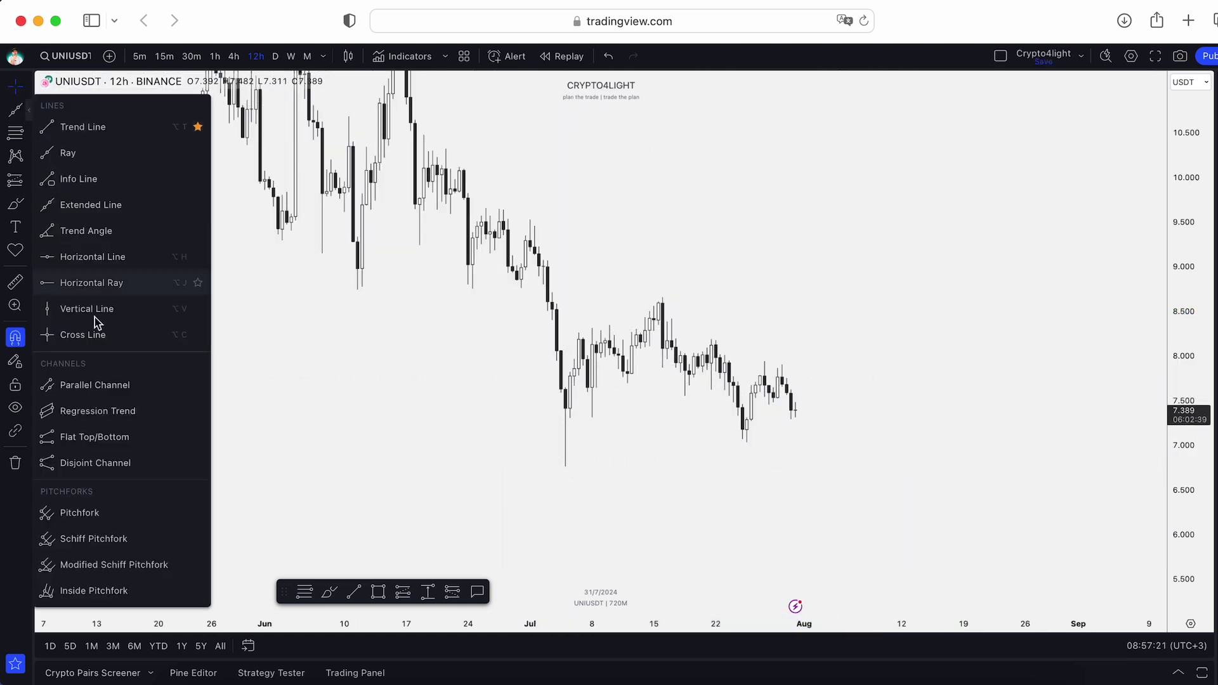
left_click(92, 238)
left_click_drag(565, 466, 746, 443)
left_click(747, 443)
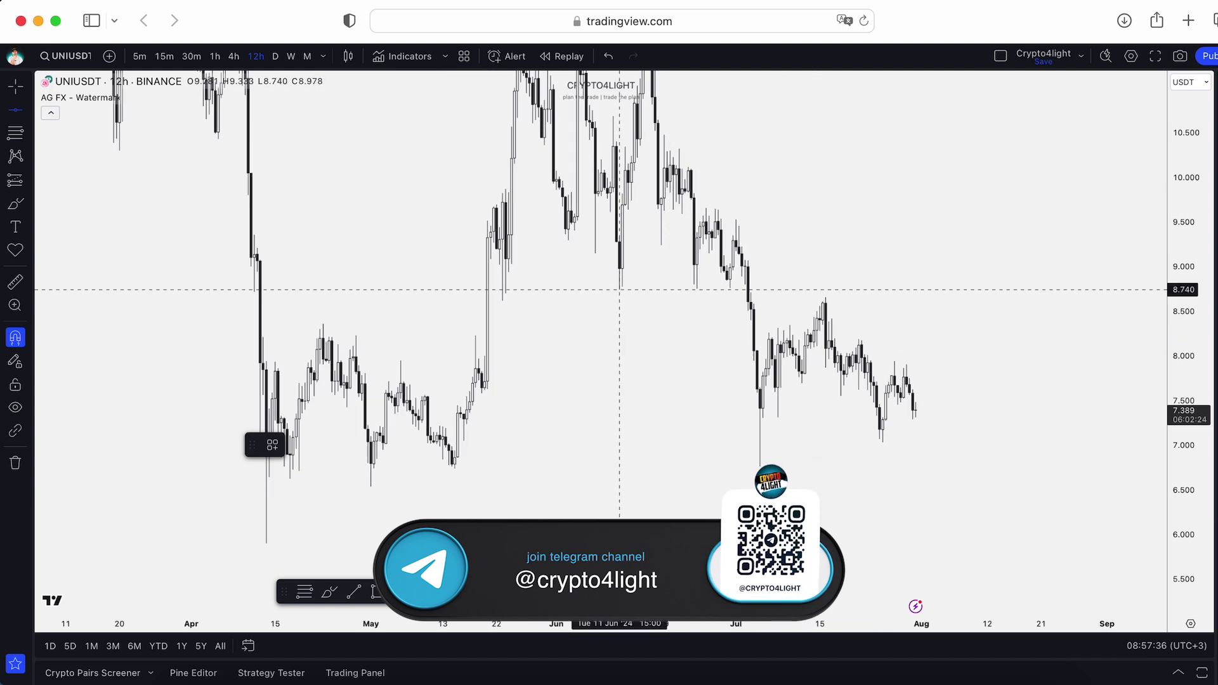
Place a Horizontal Line at the 5.899 low, then delete it
double_click(1199, 394)
scroll(492, 480, "down", 2)
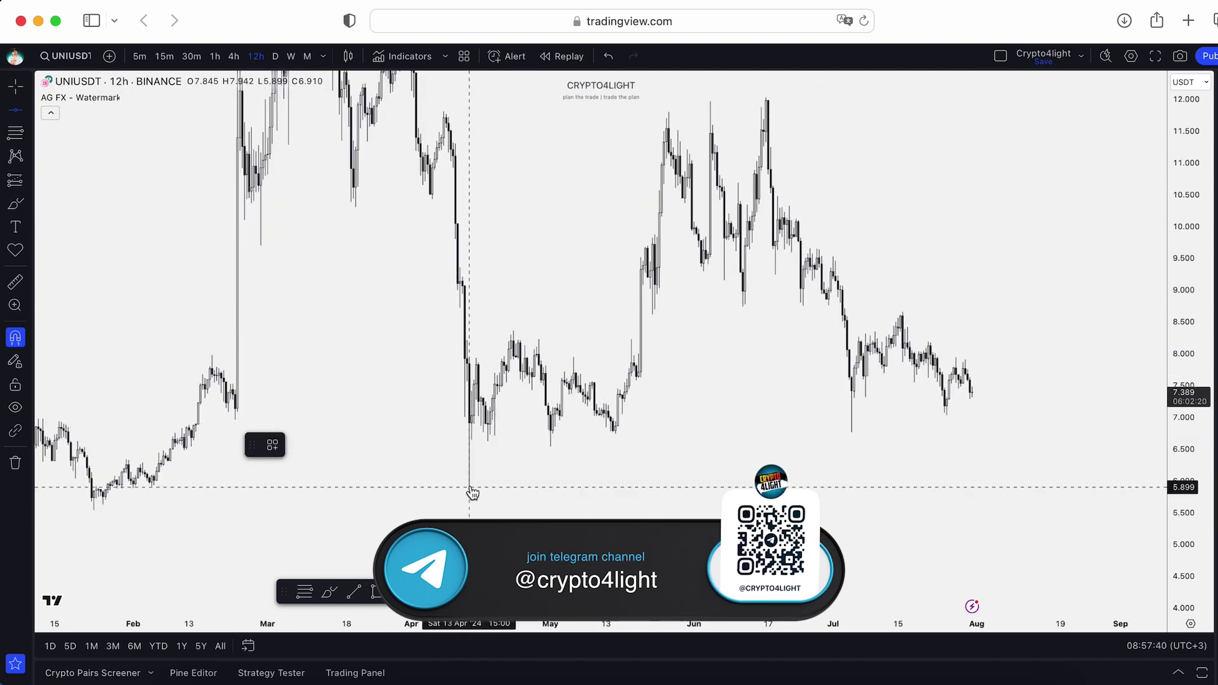
left_click(473, 494)
scroll(581, 497, "down", 3)
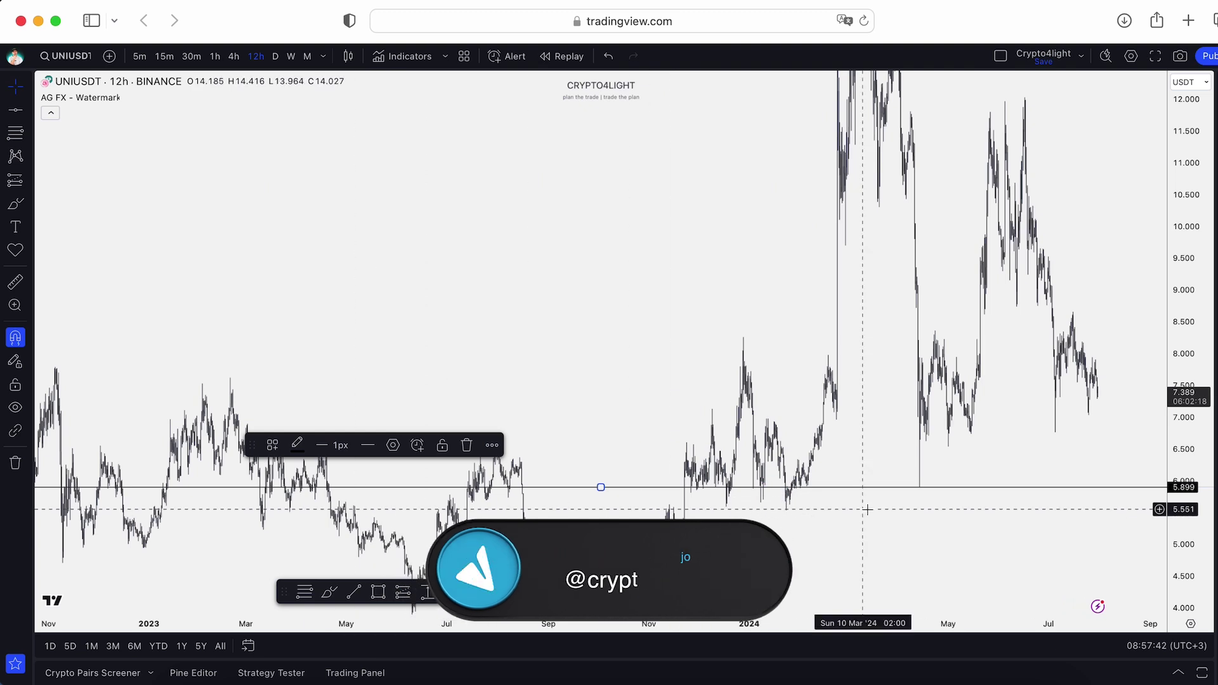
scroll(692, 503, "up", 3)
scroll(672, 501, "up", 3)
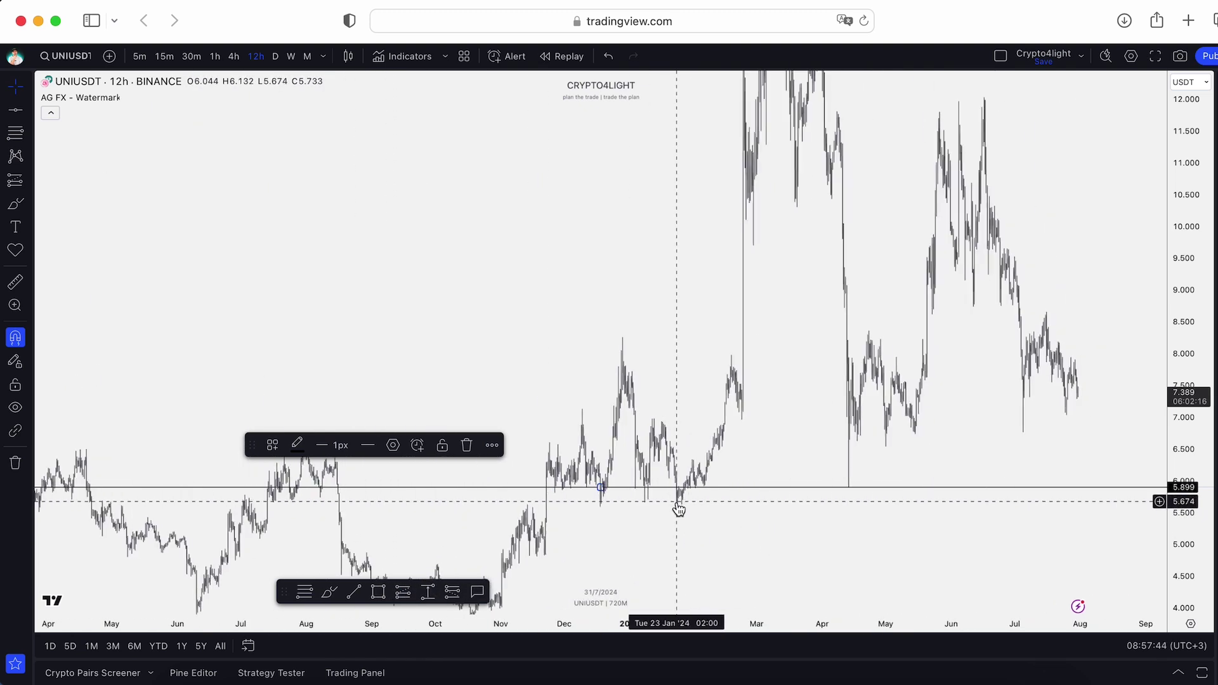
key("Delete")
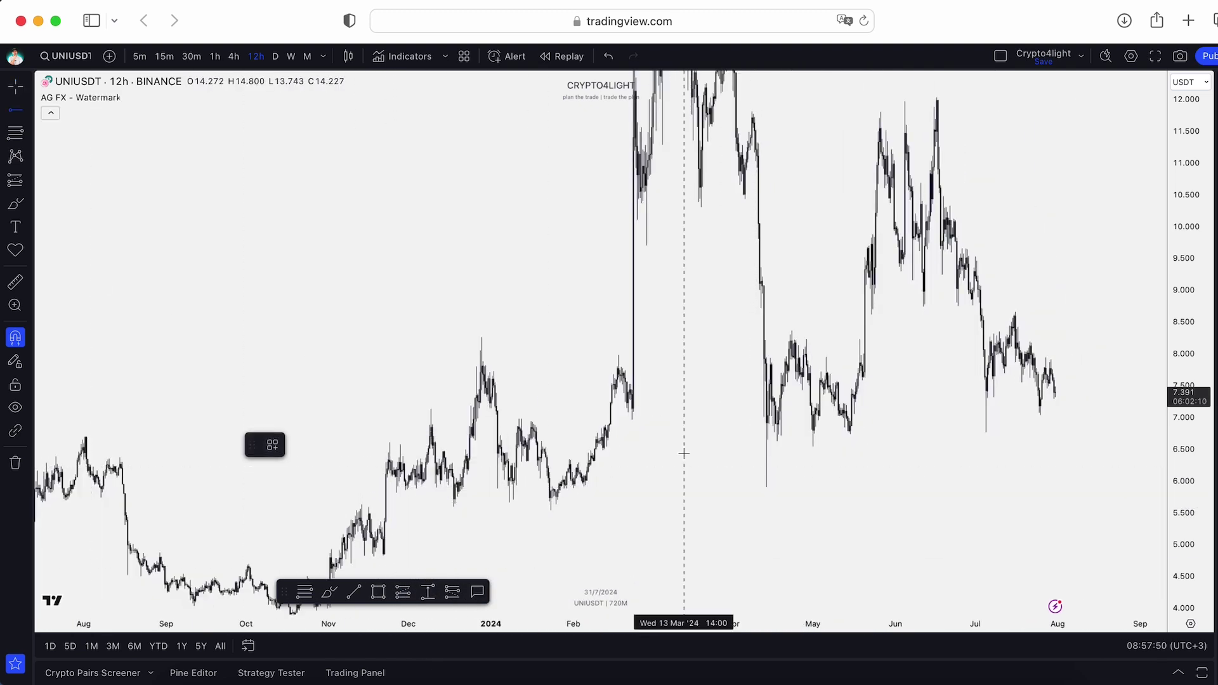
Mark the 13 Apr 5.899 wick low with a green Horizontal Ray extending right
left_click(766, 488)
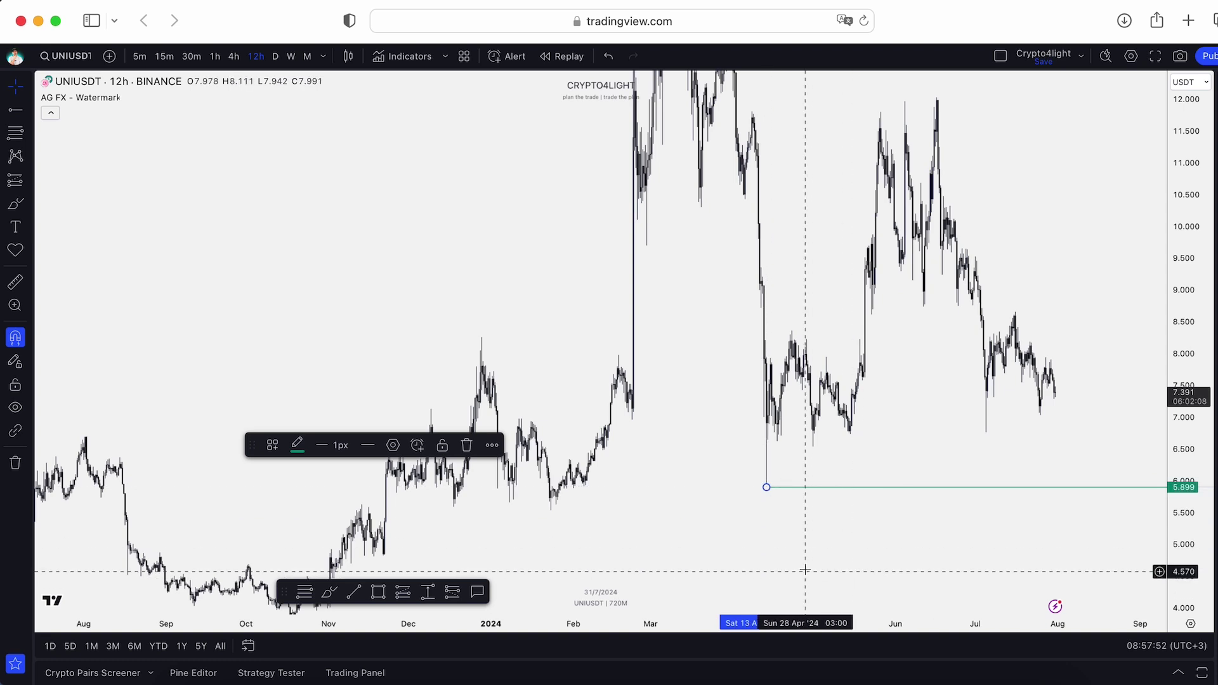
scroll(857, 501, "up", 1)
left_click_drag(856, 501, 647, 472)
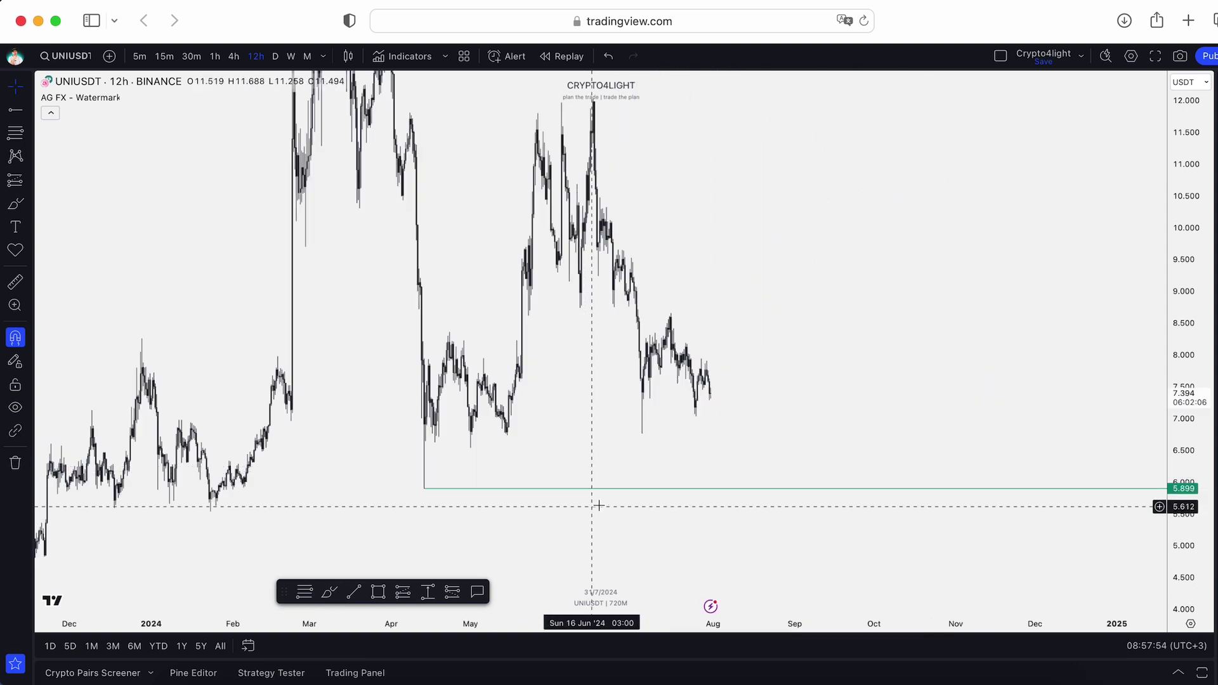
left_click(746, 496)
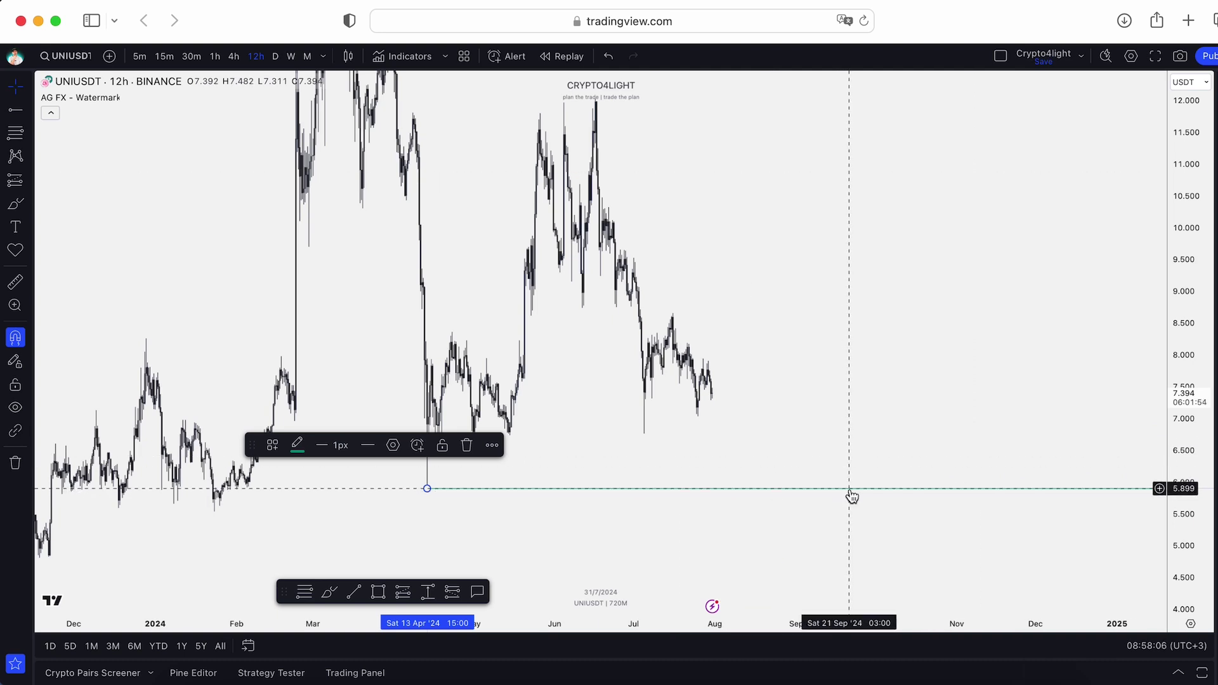
left_click(802, 454)
Draw orange dashed vertical markers on 22 Feb '24 and 31 Jul '24 in Replay mode
left_click(16, 109)
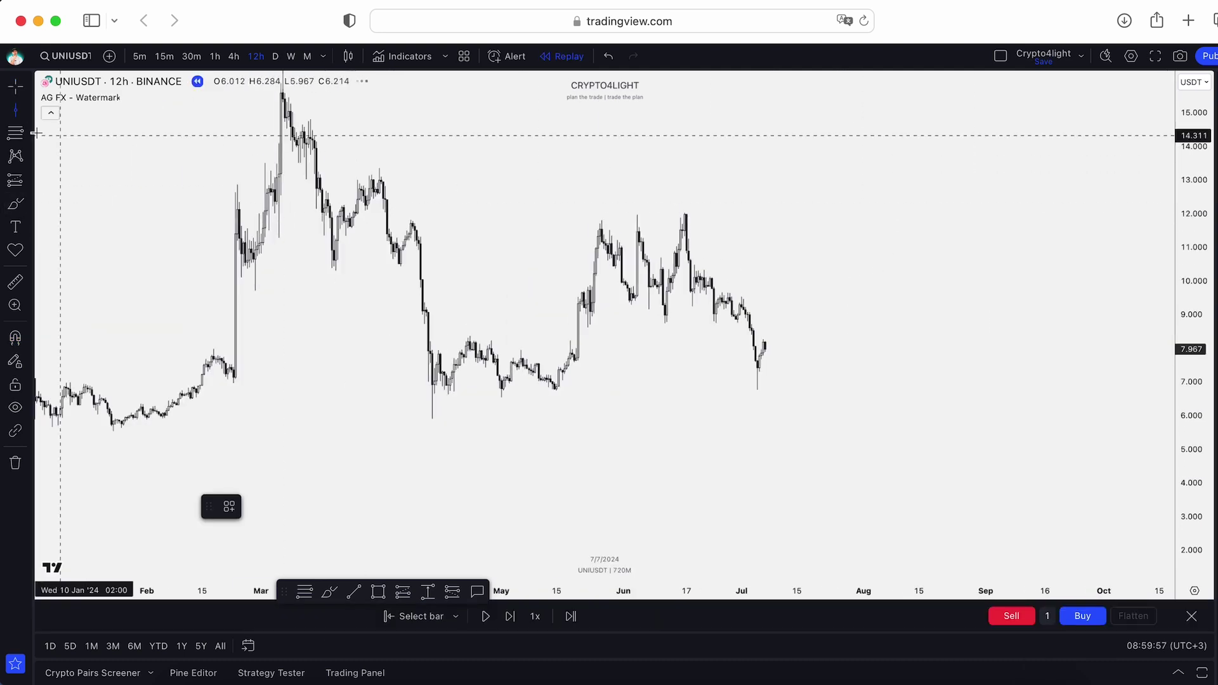
scroll(267, 209, "down", 1)
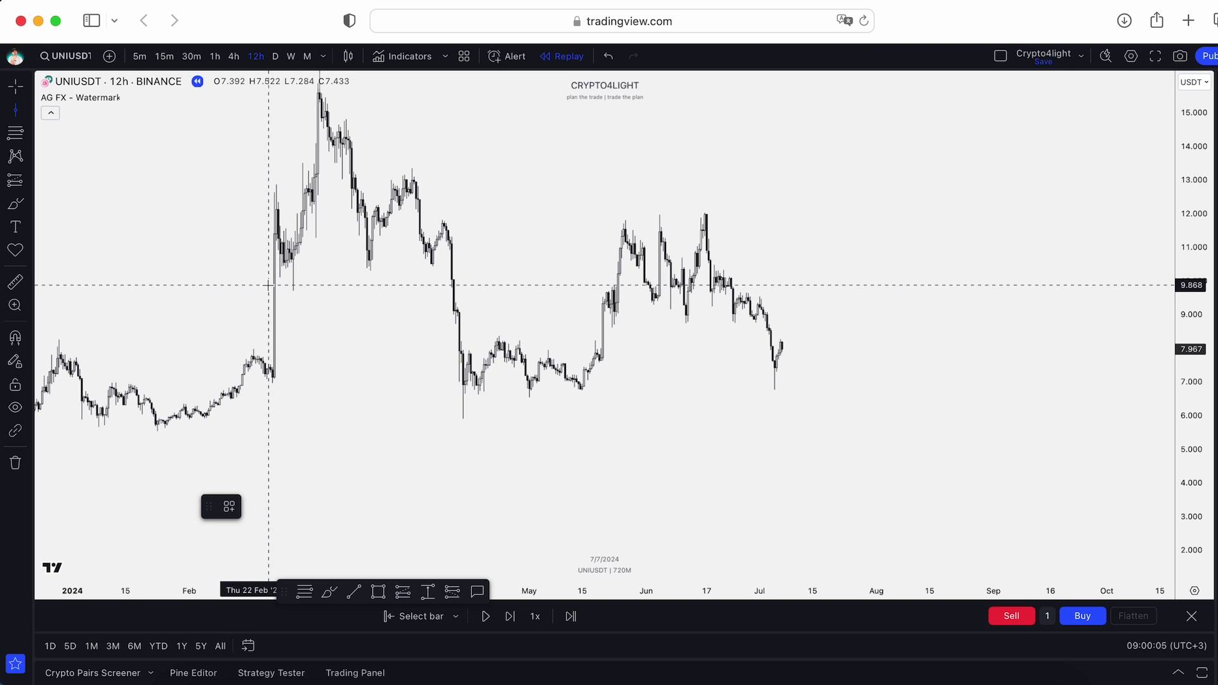
left_click(268, 326)
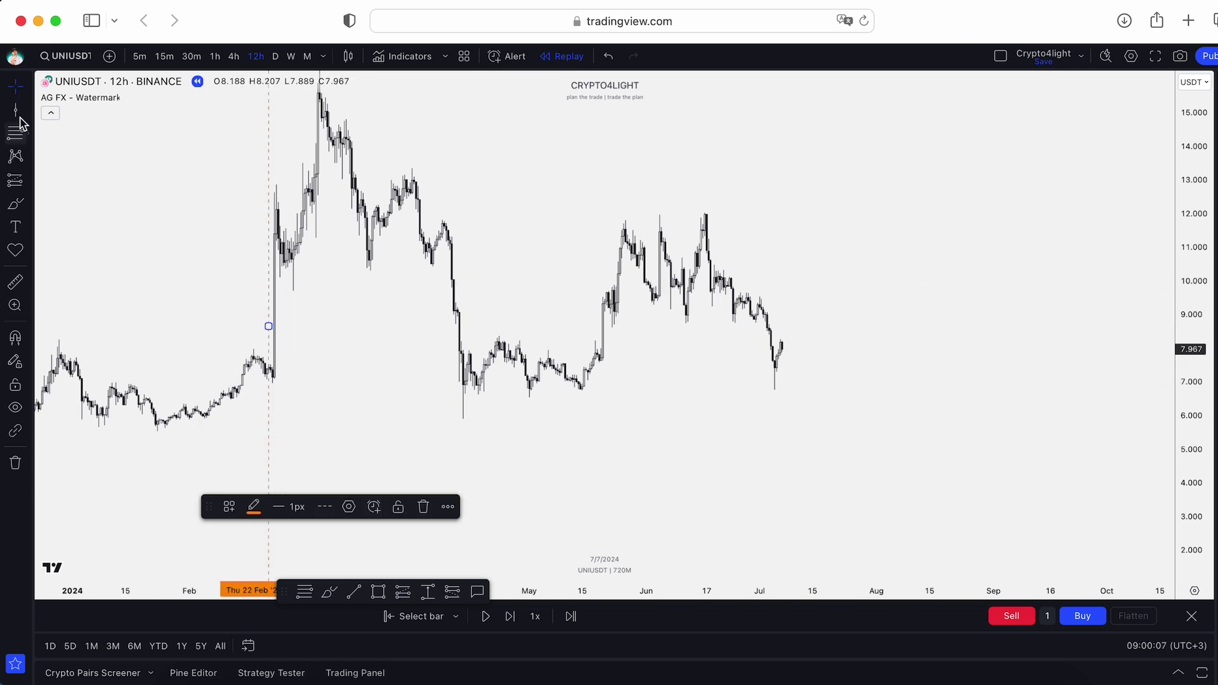
scroll(714, 408, "up", 2)
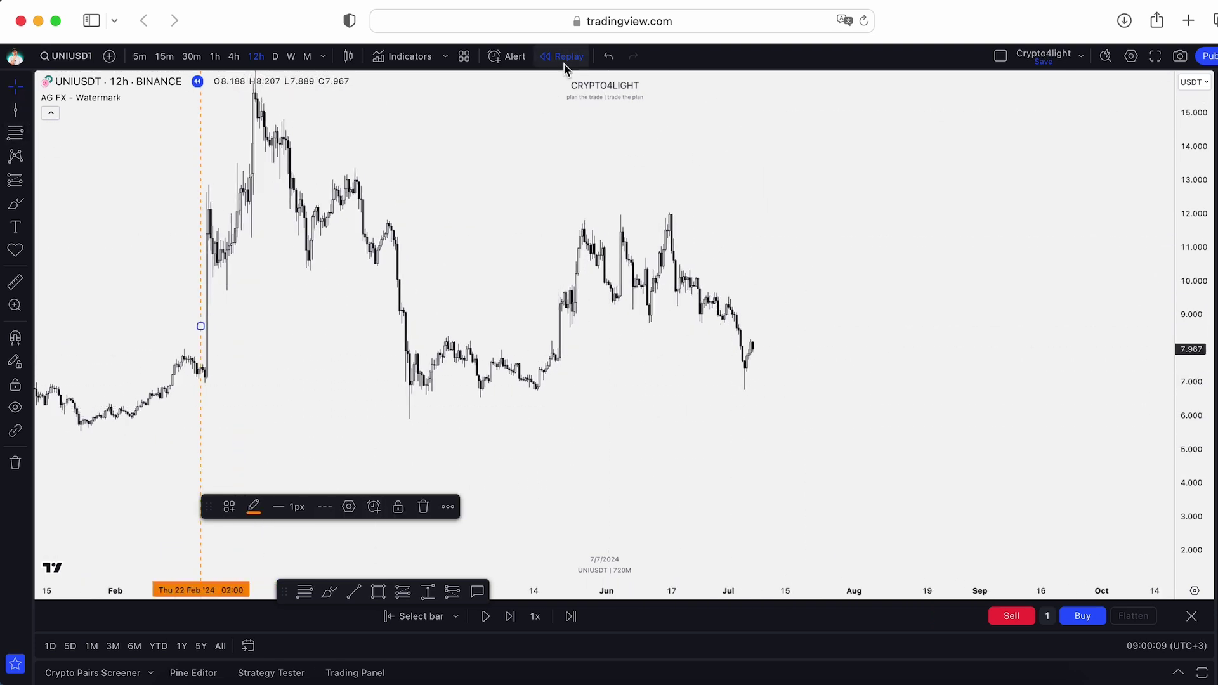
left_click(16, 113)
scroll(809, 337, "up", 1)
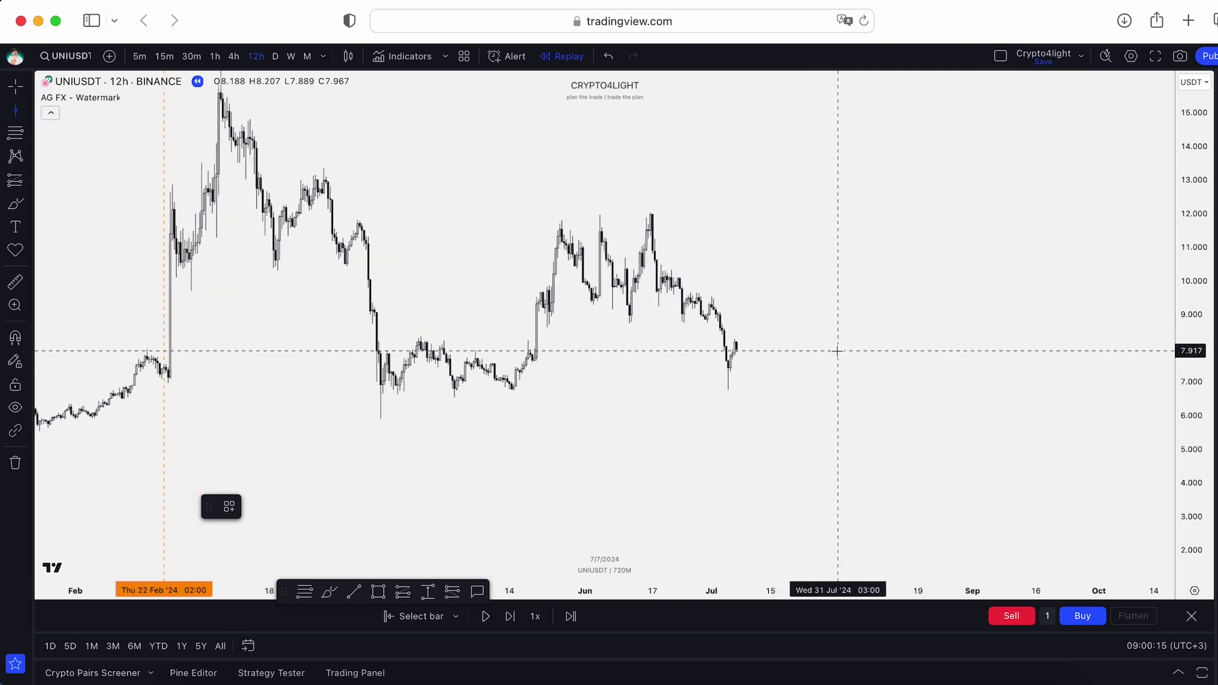
left_click(837, 351)
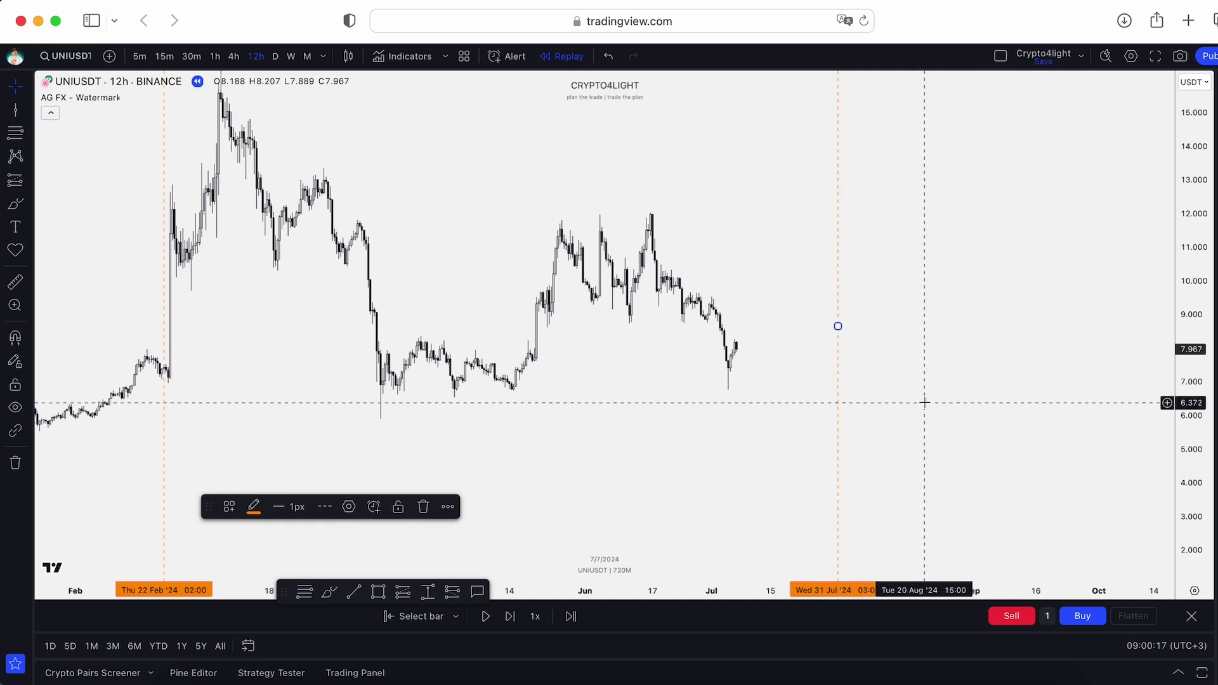
scroll(924, 402, "up", 2)
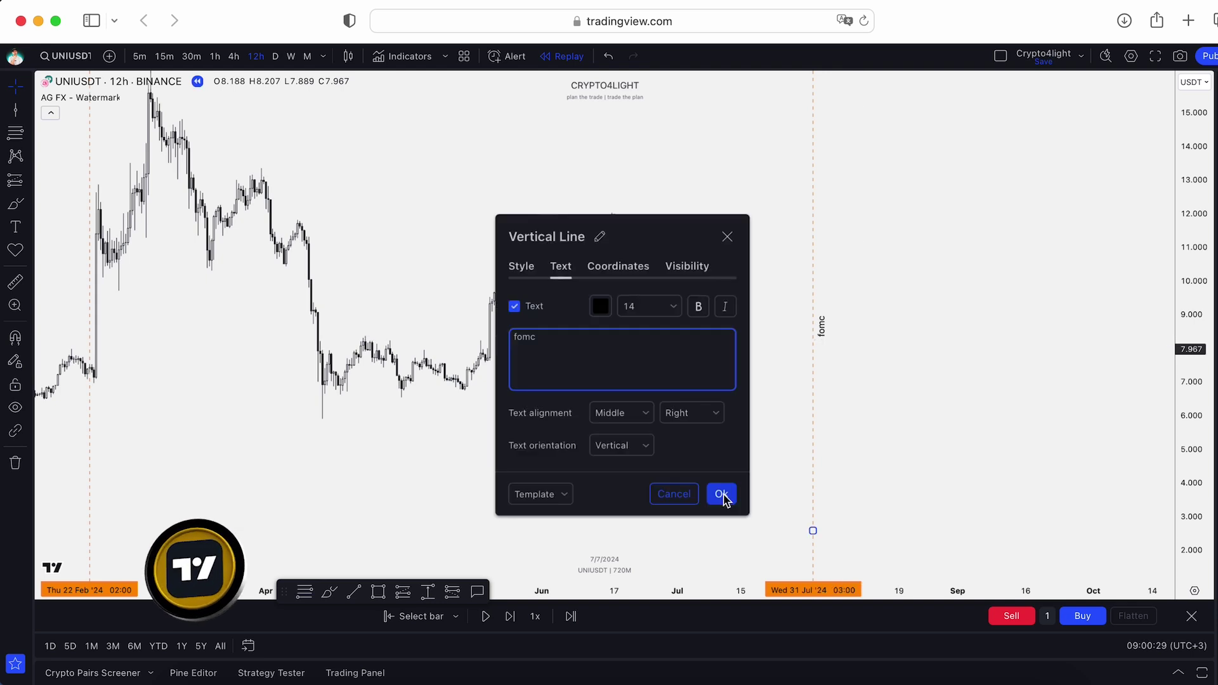
Confirm the July line's 'fomc' label, then place a cross line on the 17 Jun high at 11.986
left_click(722, 496)
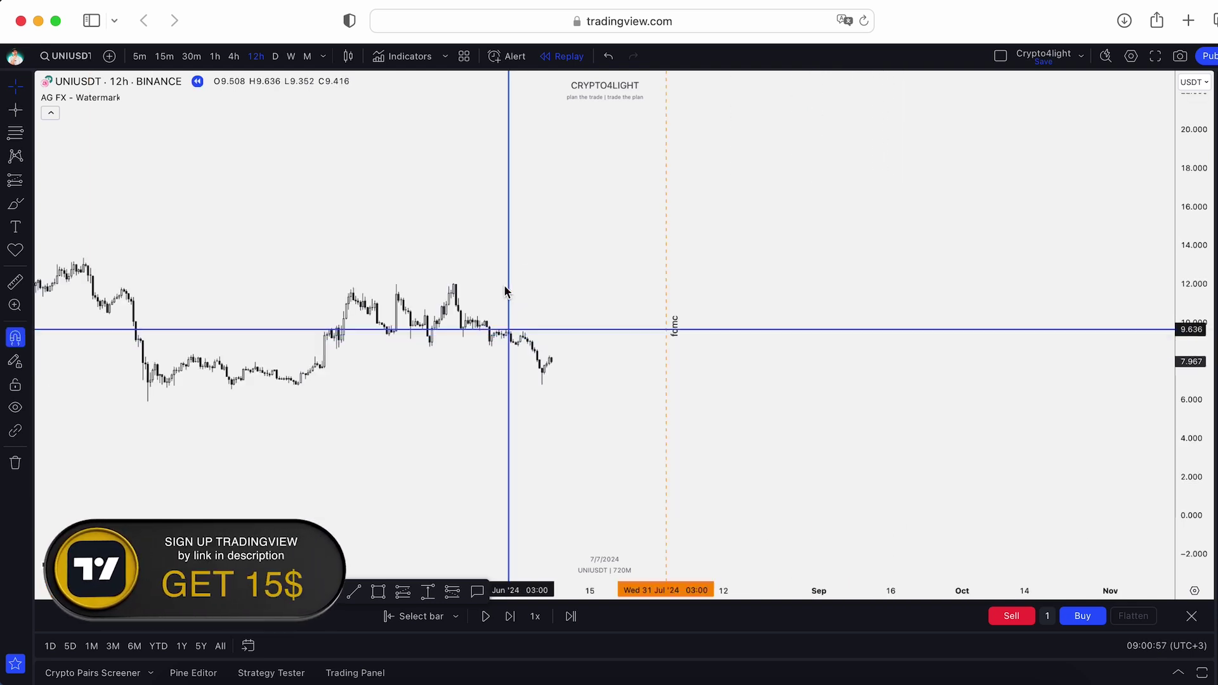
left_click(458, 283)
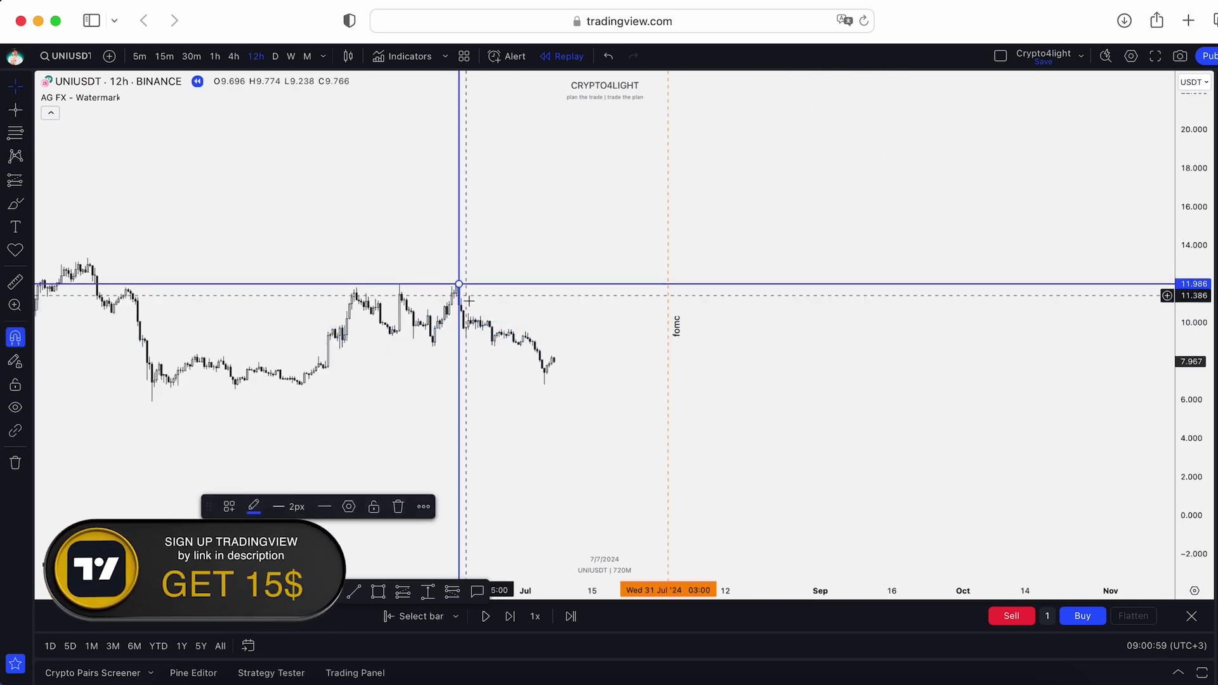
scroll(458, 283, "down", 2)
scroll(555, 286, "down", 1)
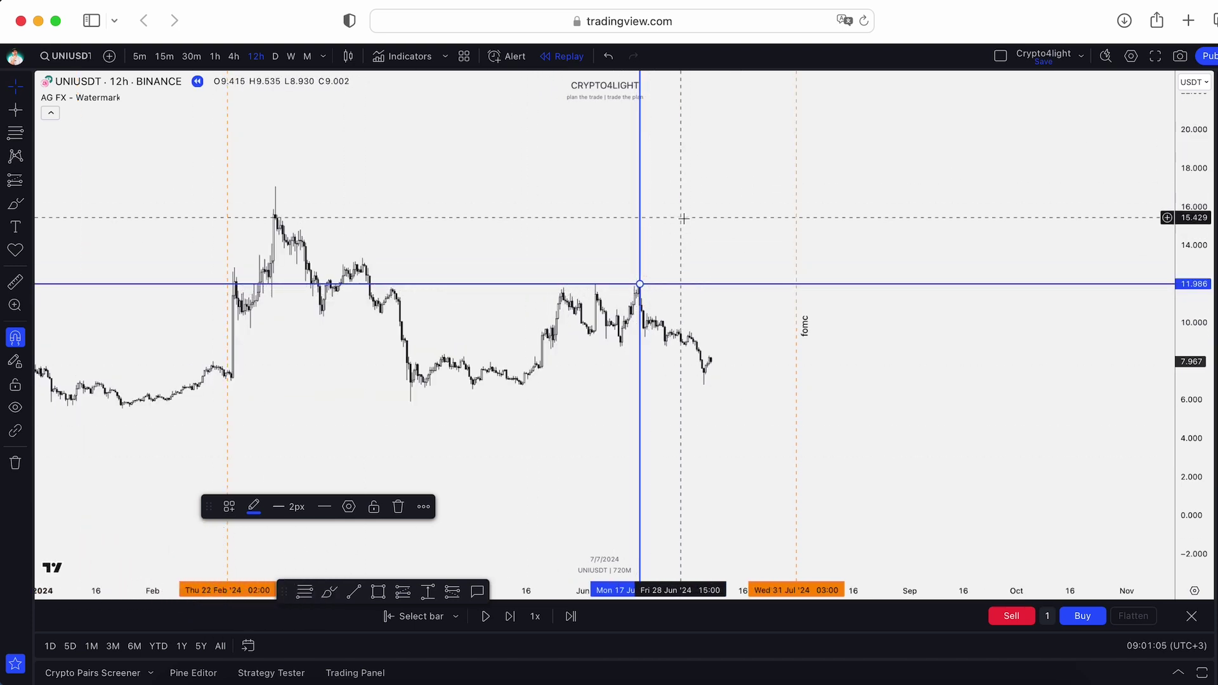
scroll(751, 197, "down", 1)
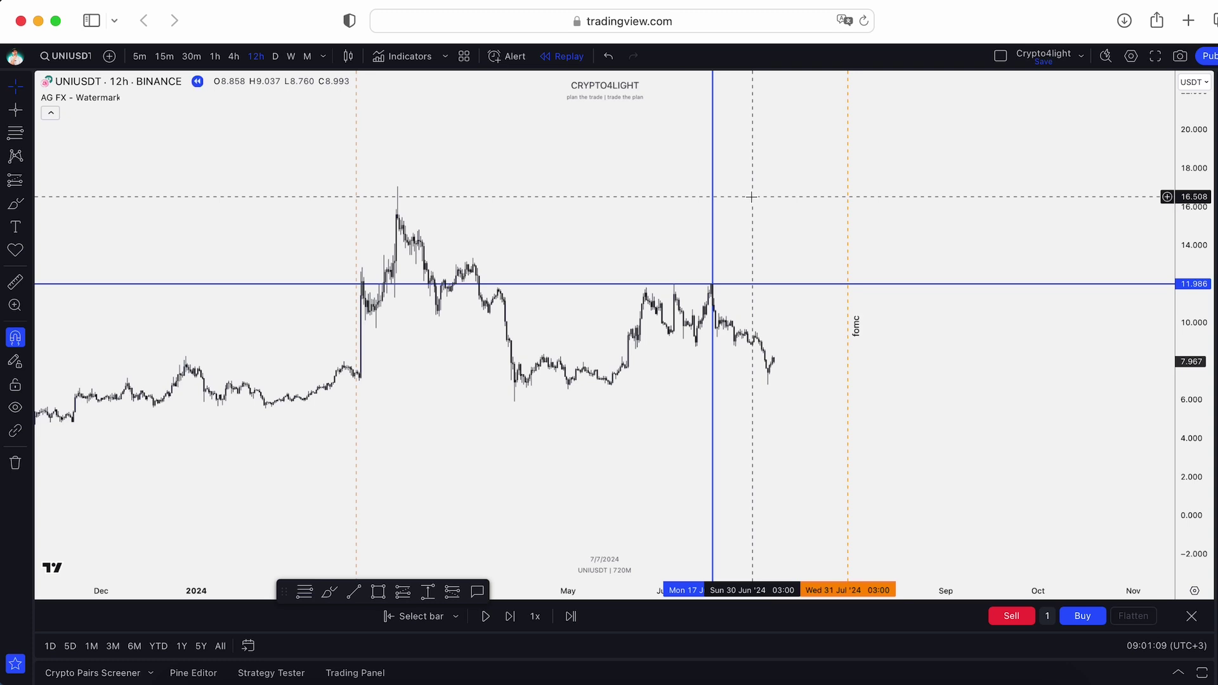